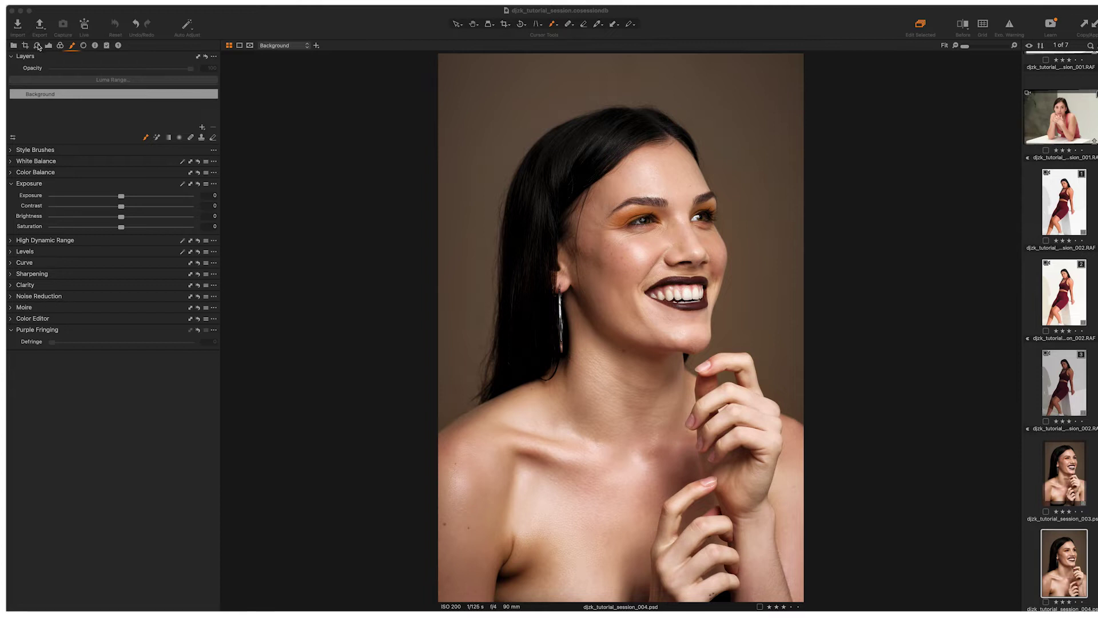
Step: In the Layers tool, try the heal and clone brushes, then select the Draw Mask brush
click(74, 48)
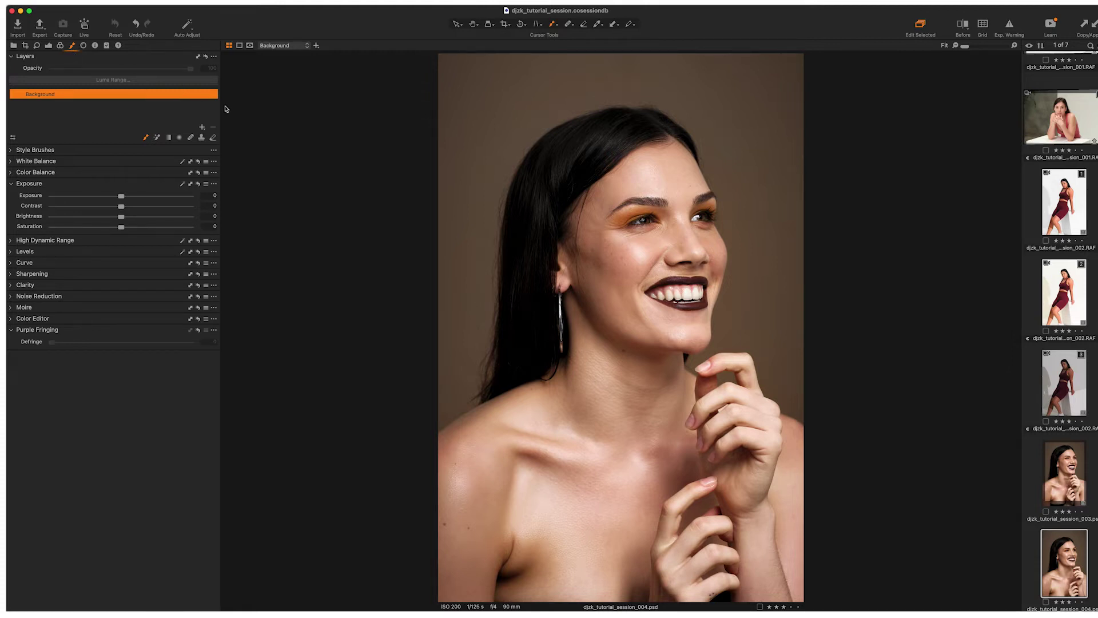
click(191, 139)
click(203, 139)
click(193, 139)
click(147, 138)
Step: Add Adjustment Layer 1 and set Brightness -10, Contrast 5 and Exposure -0.1
click(204, 129)
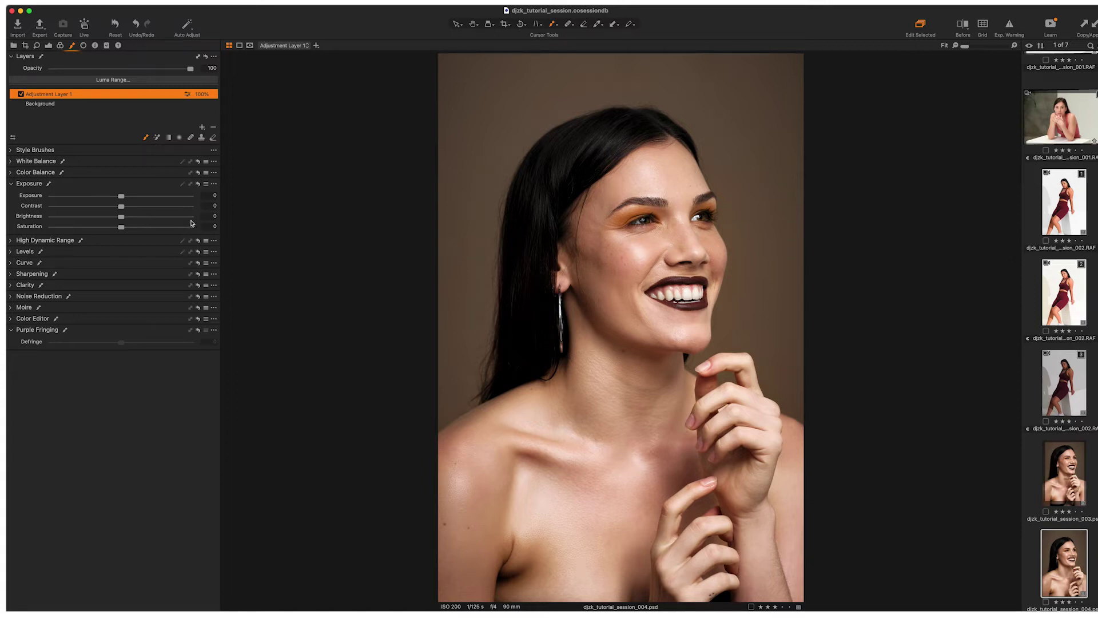
click(224, 218)
text(-1)
key(Return)
click(211, 206)
text(5)
key(Return)
click(210, 196)
text(-0.1)
key(Return)
Step: Zoom to 100% on the eye and enlarge the mask brush to size 116
key(z)
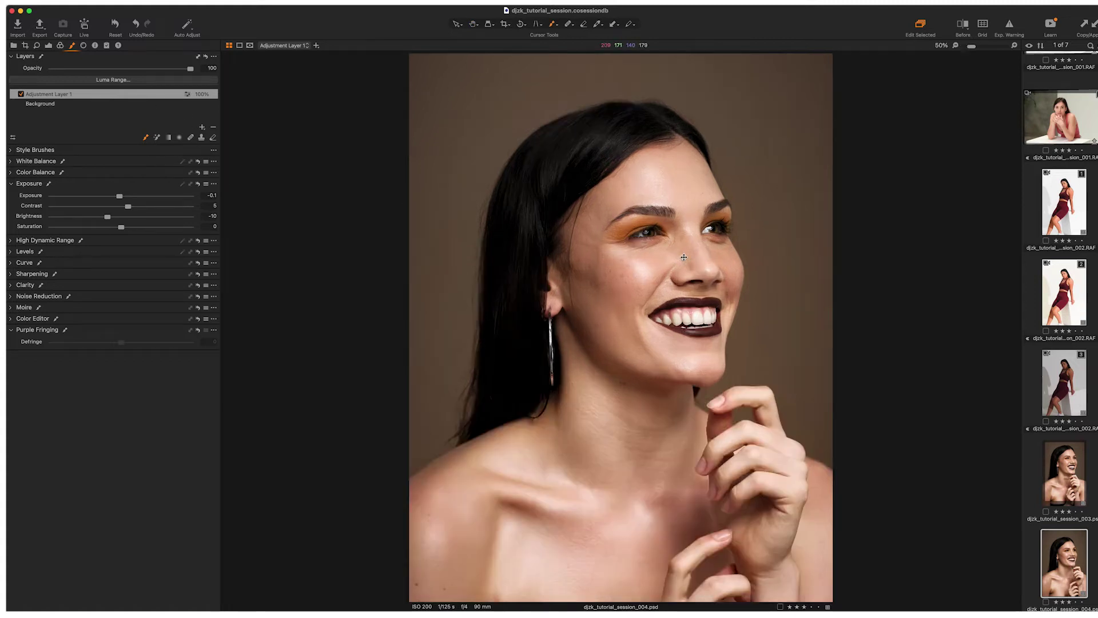
scroll(649, 237, up, 5)
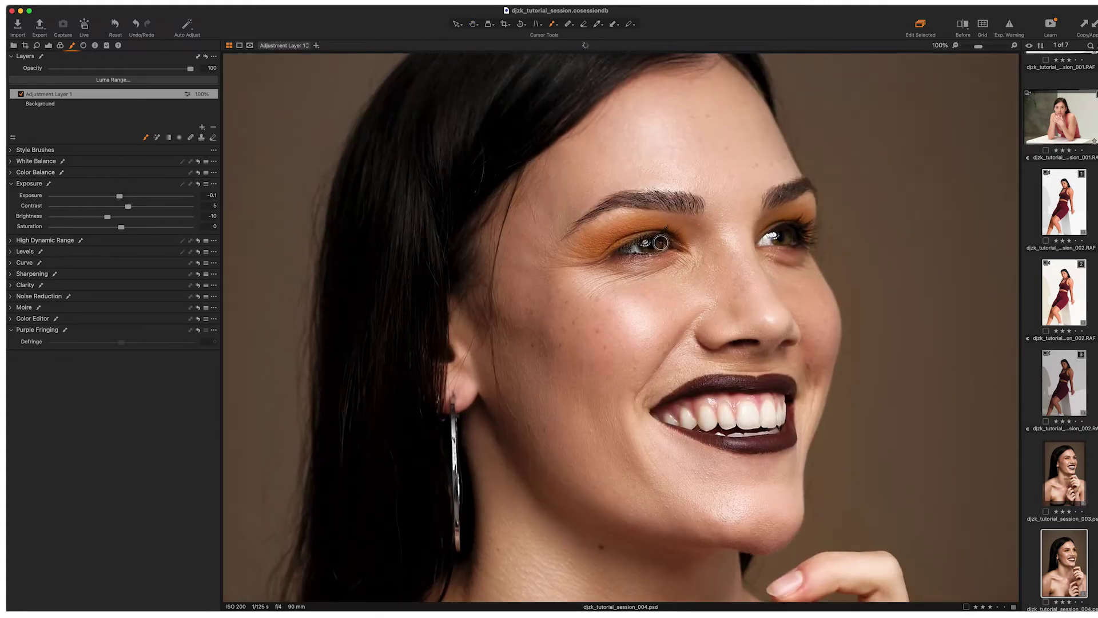
right_click(718, 250)
mouse_move(718, 250)
mouse_down()
mouse_move(743, 262)
mouse_move(712, 263)
mouse_move(711, 253)
mouse_up()
right_click(713, 253)
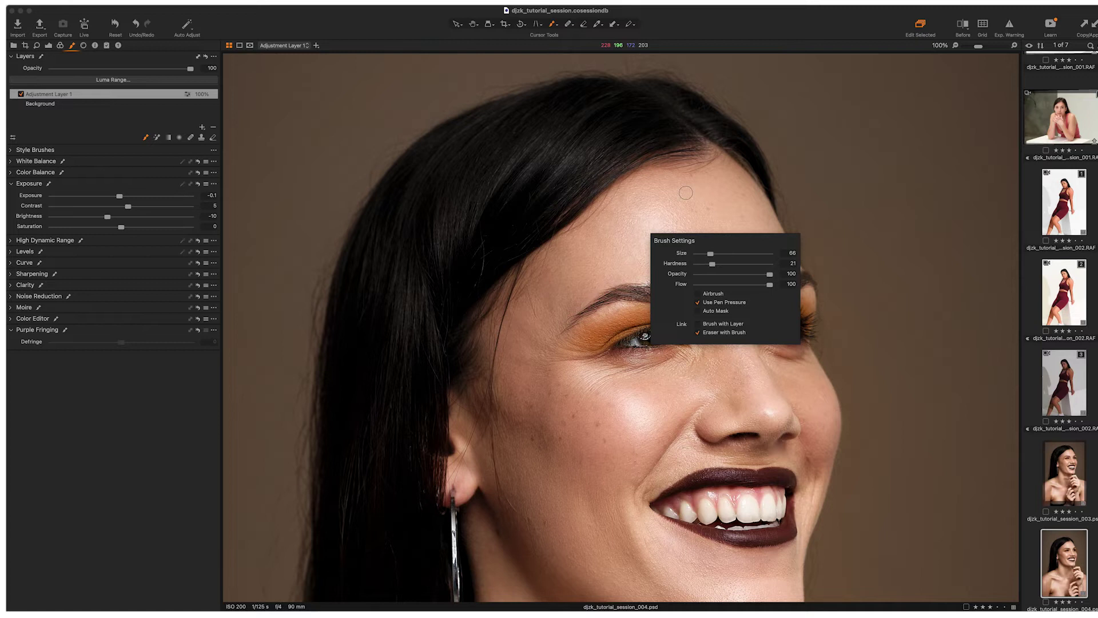
Step: Paint the mask along the left eyebrow and erase the spill near the eyelid
mouse_move(694, 296)
mouse_down()
mouse_move(658, 293)
mouse_move(699, 297)
mouse_move(625, 291)
mouse_move(696, 297)
mouse_move(658, 294)
mouse_up()
right_click(657, 294)
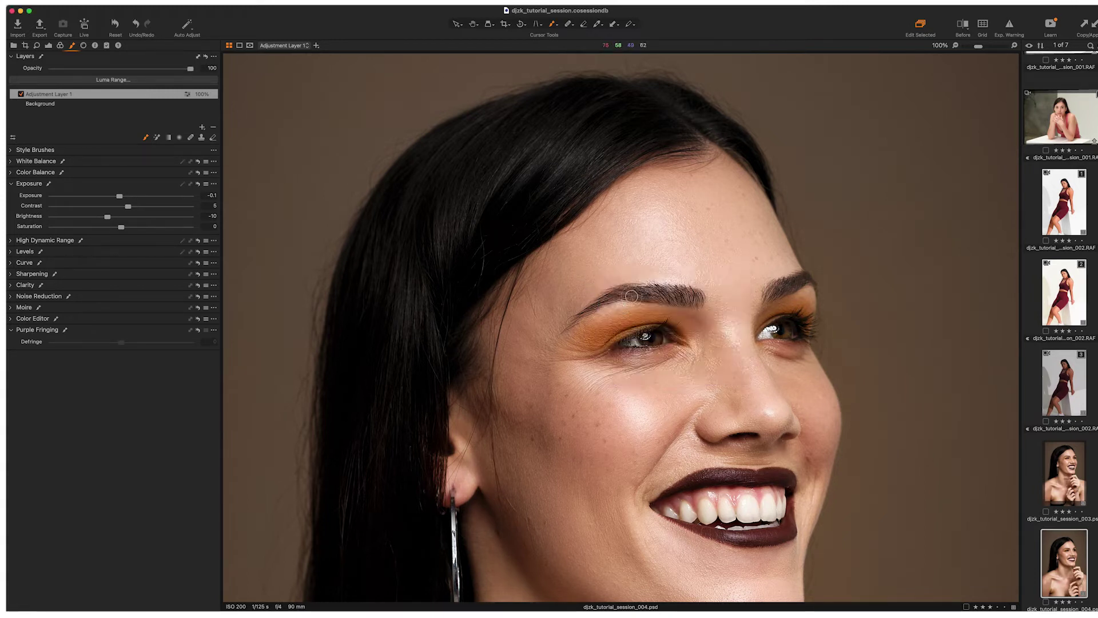
mouse_move(628, 295)
mouse_down()
mouse_move(564, 329)
mouse_move(621, 293)
mouse_move(676, 299)
mouse_up()
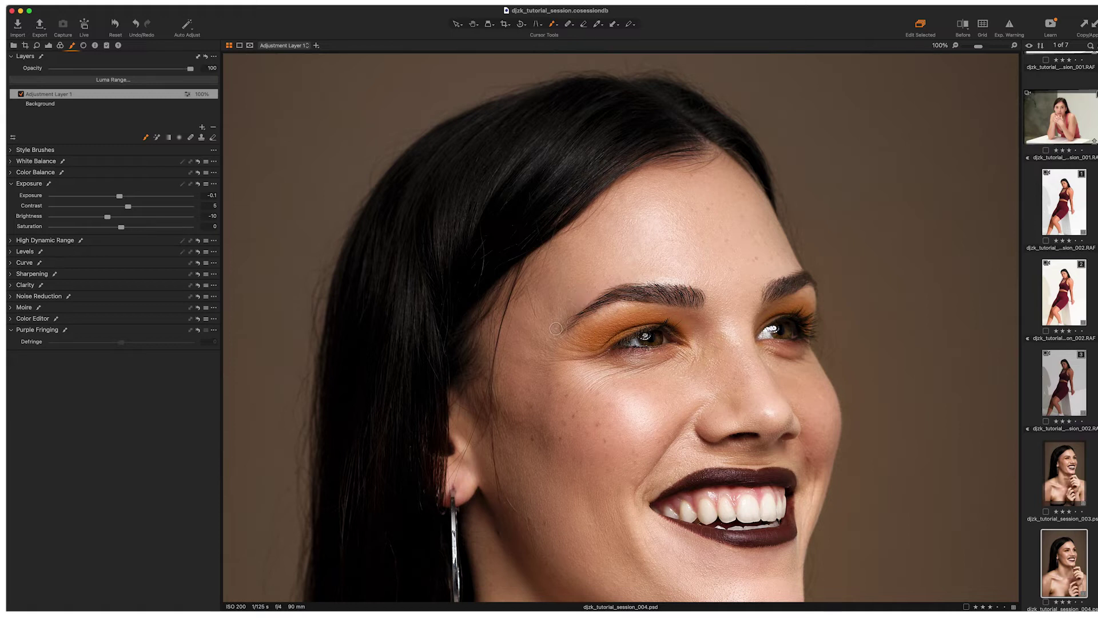
key(e)
drag(558, 314, 563, 328)
click(22, 94)
click(21, 95)
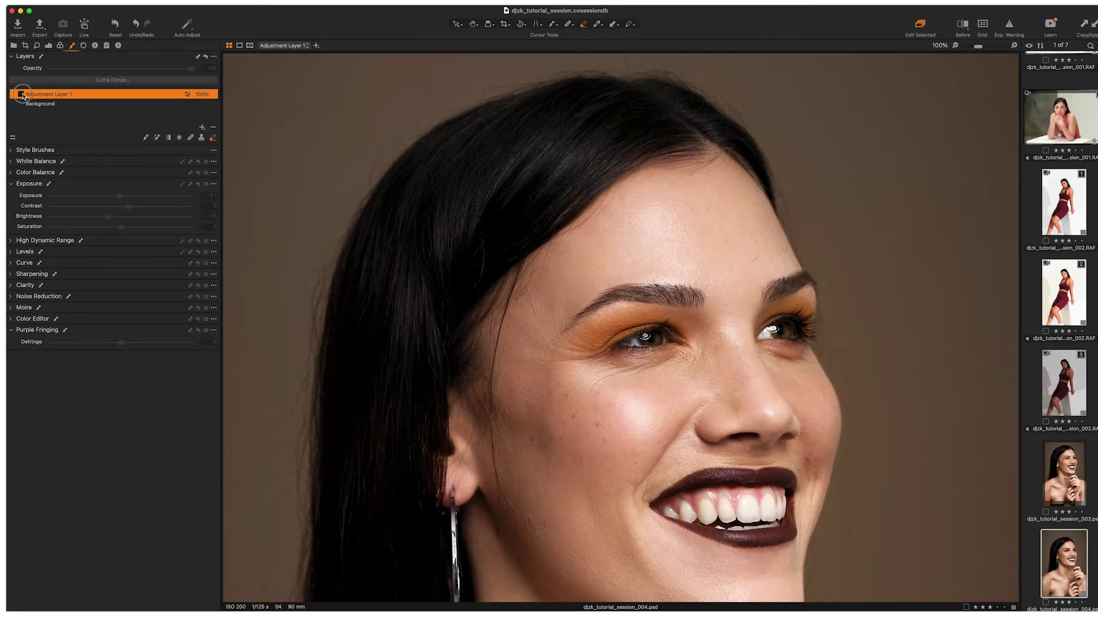
click(22, 94)
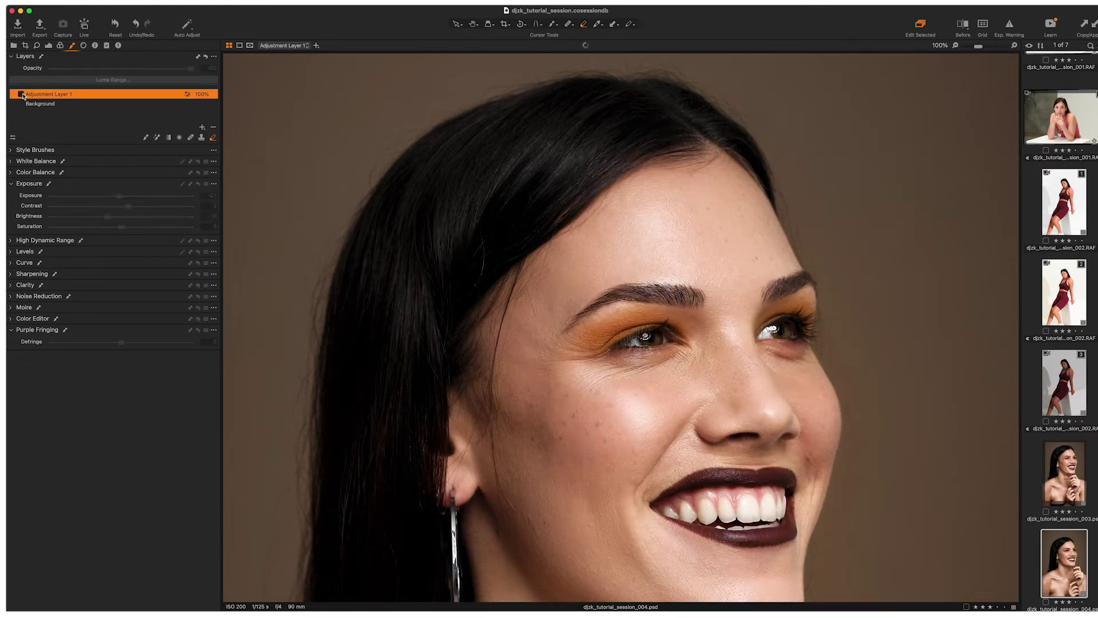
click(22, 95)
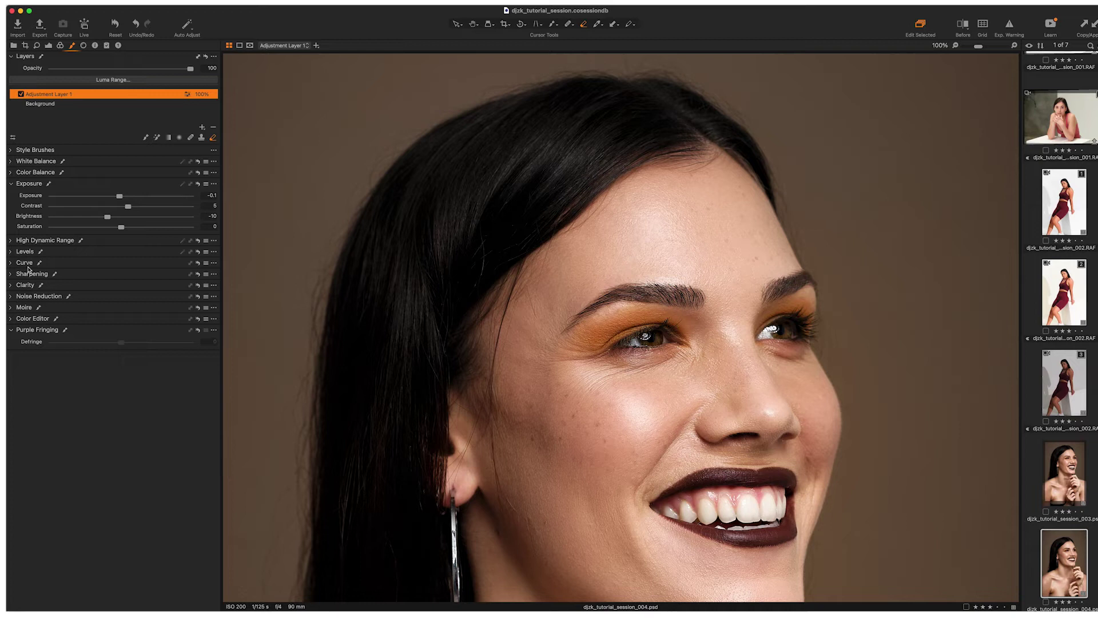
Step: Set the layer's Clarity to 50 and Structure to 25
click(17, 275)
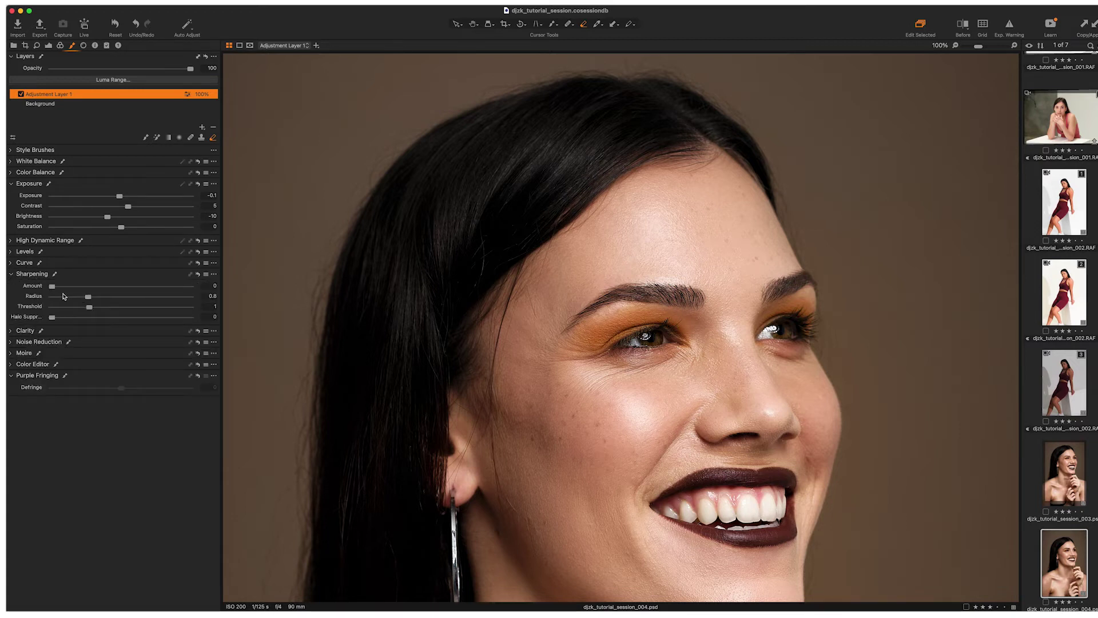
click(12, 331)
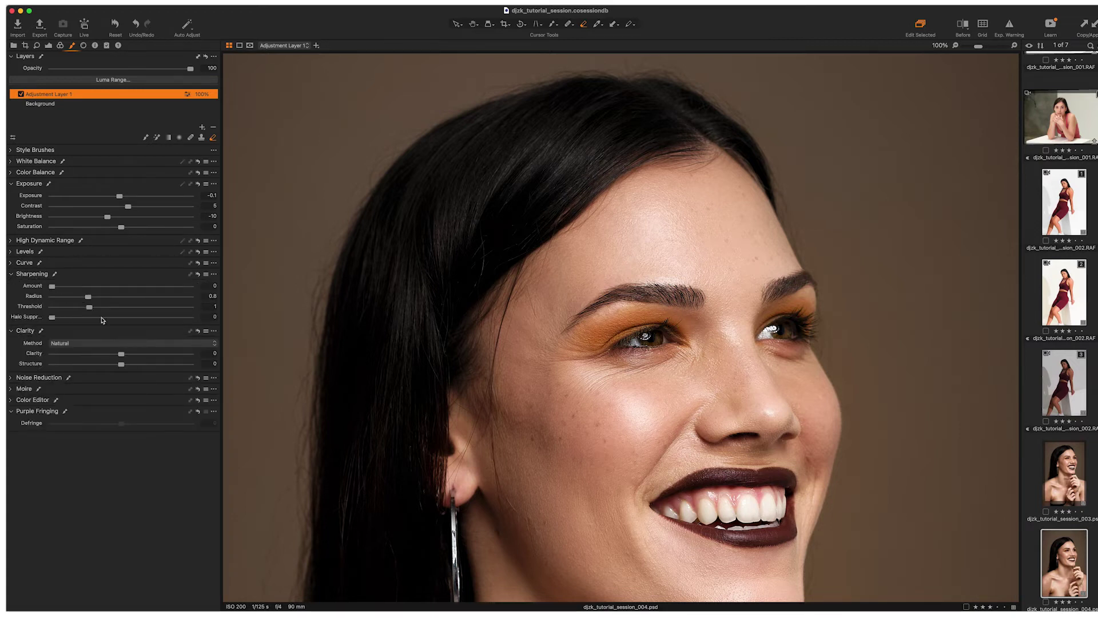
click(209, 353)
text(25)
key(Return)
click(209, 364)
text(25)
key(Return)
click(210, 353)
text(50)
key(Return)
Step: Paint further mask strokes along the left eyebrow, ending with a size 46, hardness 21 brush
click(146, 139)
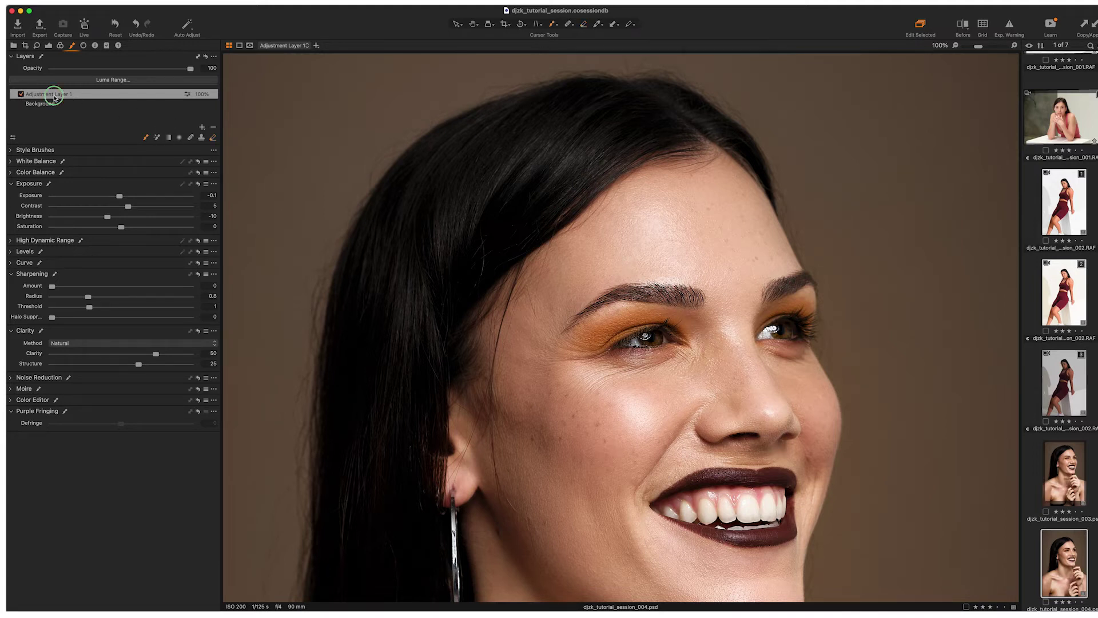
right_click(51, 95)
click(73, 102)
right_click(688, 292)
click(688, 293)
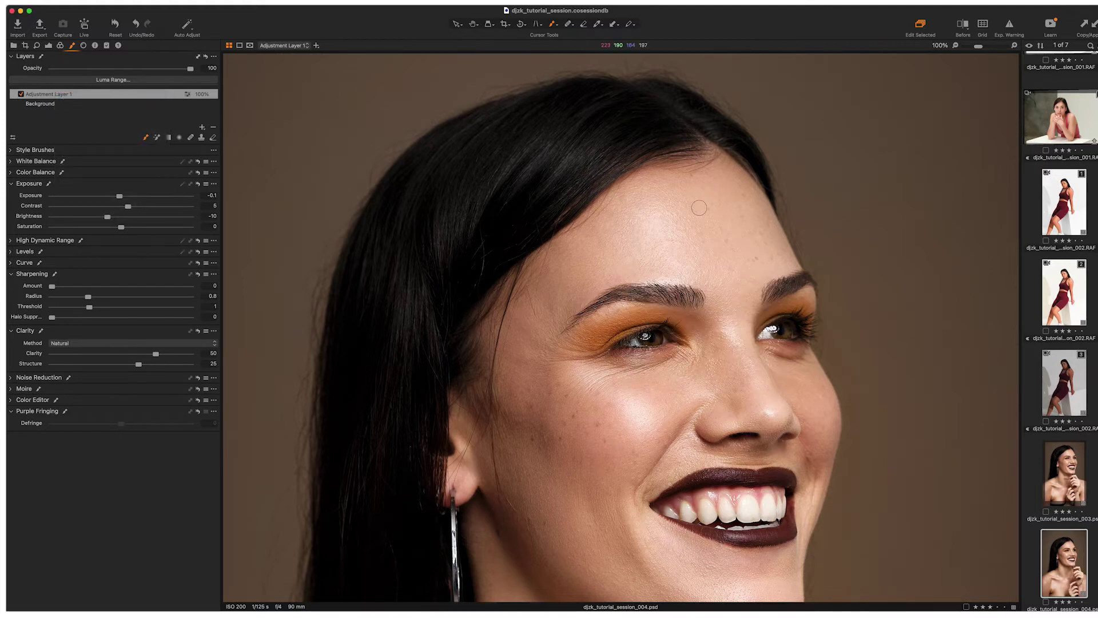
mouse_move(655, 293)
mouse_down()
mouse_move(690, 298)
mouse_move(609, 295)
mouse_move(693, 296)
mouse_move(639, 294)
mouse_move(688, 297)
mouse_move(658, 297)
mouse_up()
right_click(658, 297)
mouse_move(612, 296)
mouse_down()
mouse_move(569, 323)
mouse_move(662, 295)
mouse_up()
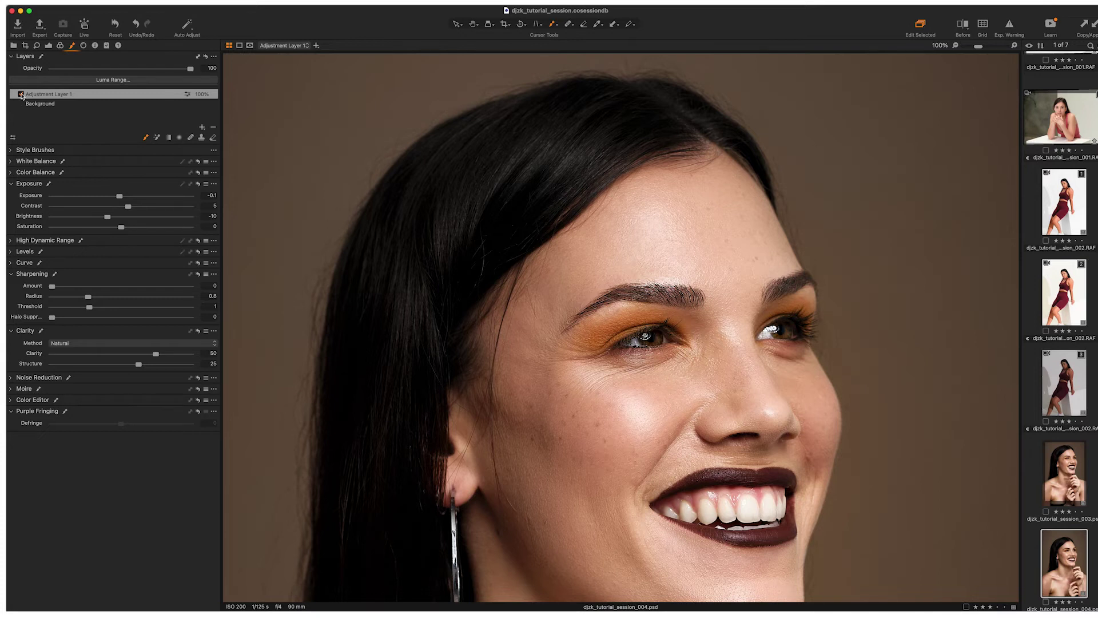
Step: Compare the layer on and off, set brush opacity to 33 and try 41% layer opacity
click(22, 95)
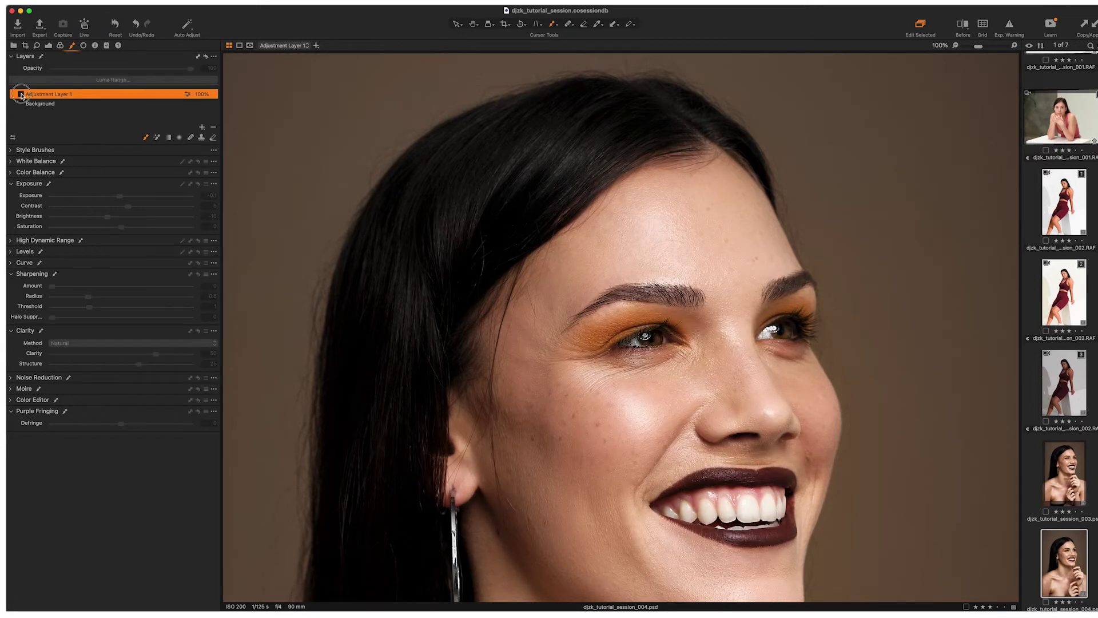
click(21, 95)
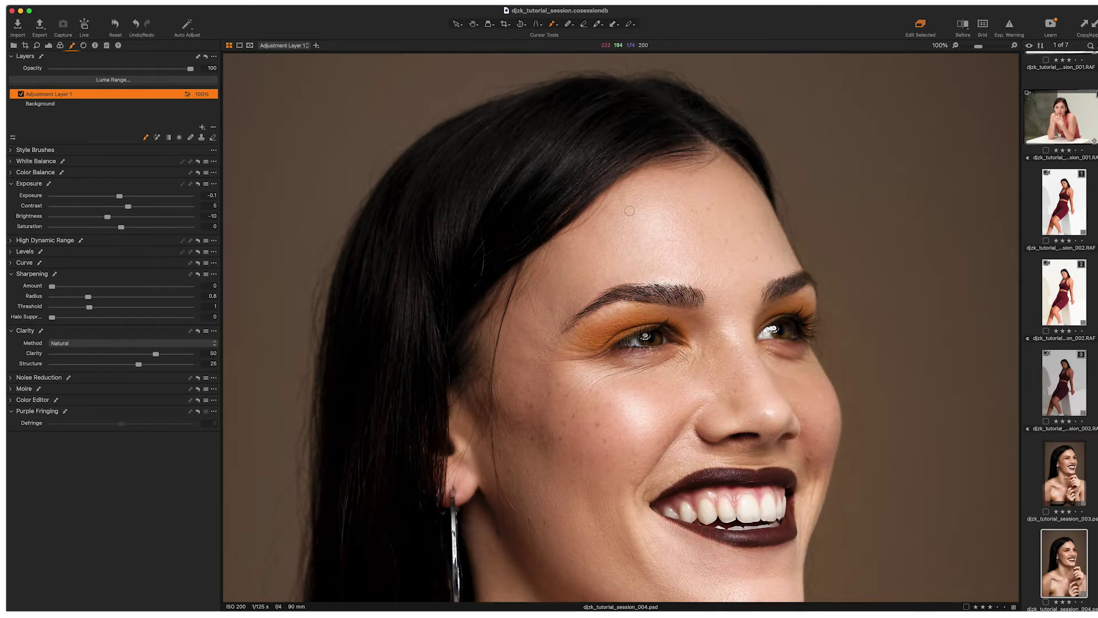
right_click(658, 240)
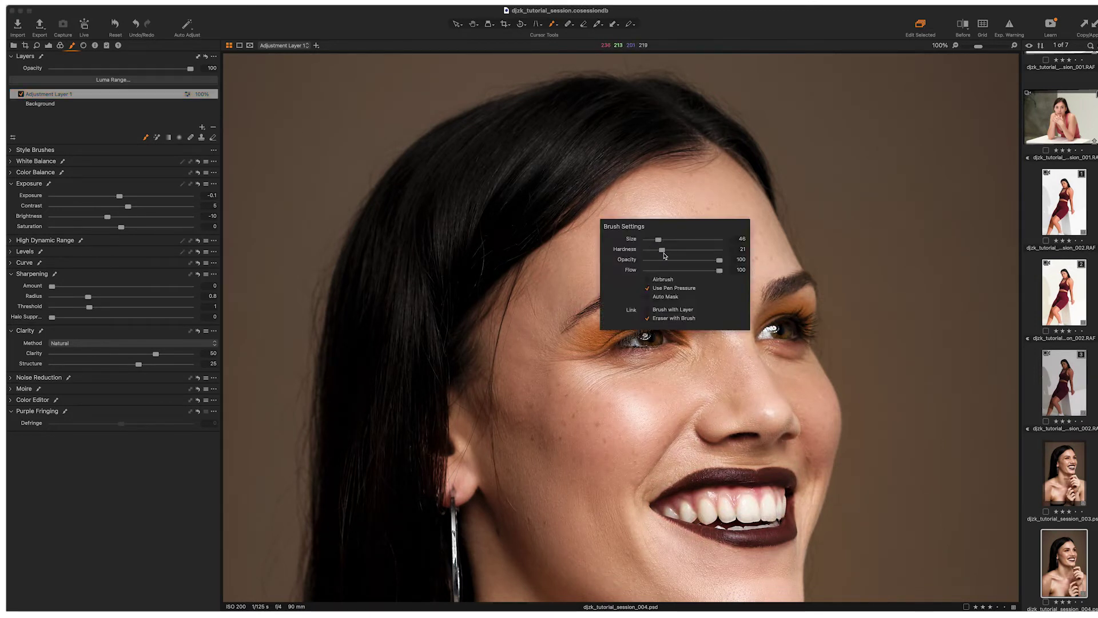
mouse_move(720, 260)
mouse_down()
mouse_move(662, 260)
mouse_move(722, 260)
mouse_up()
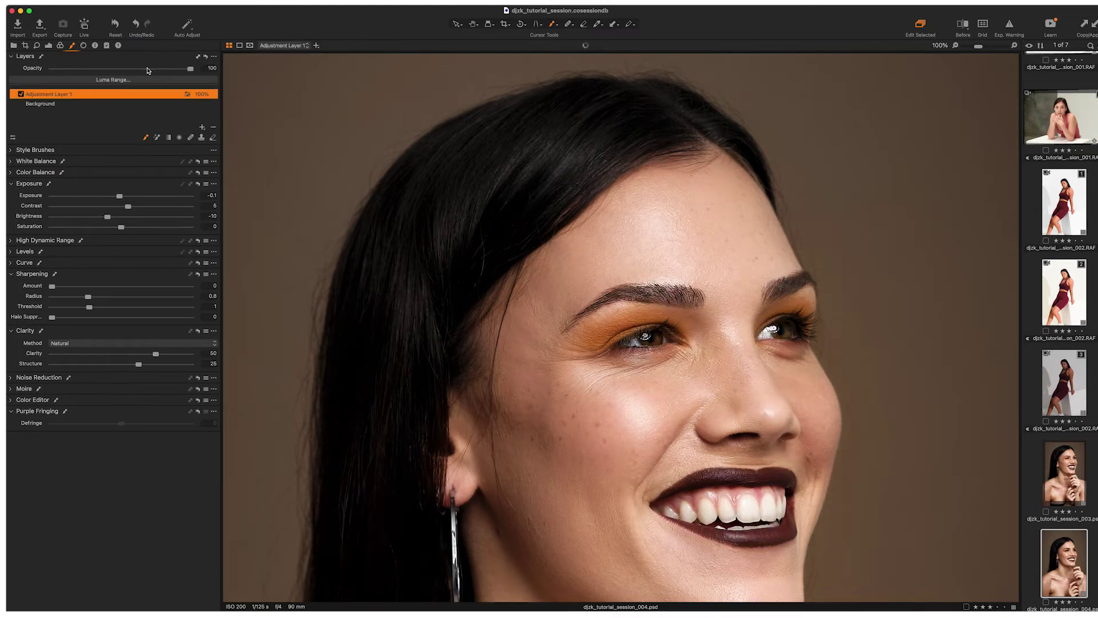
drag(147, 70, 201, 71)
Step: Bring up Adjustment Layer 1's options and the Layers tool's options list
right_click(45, 94)
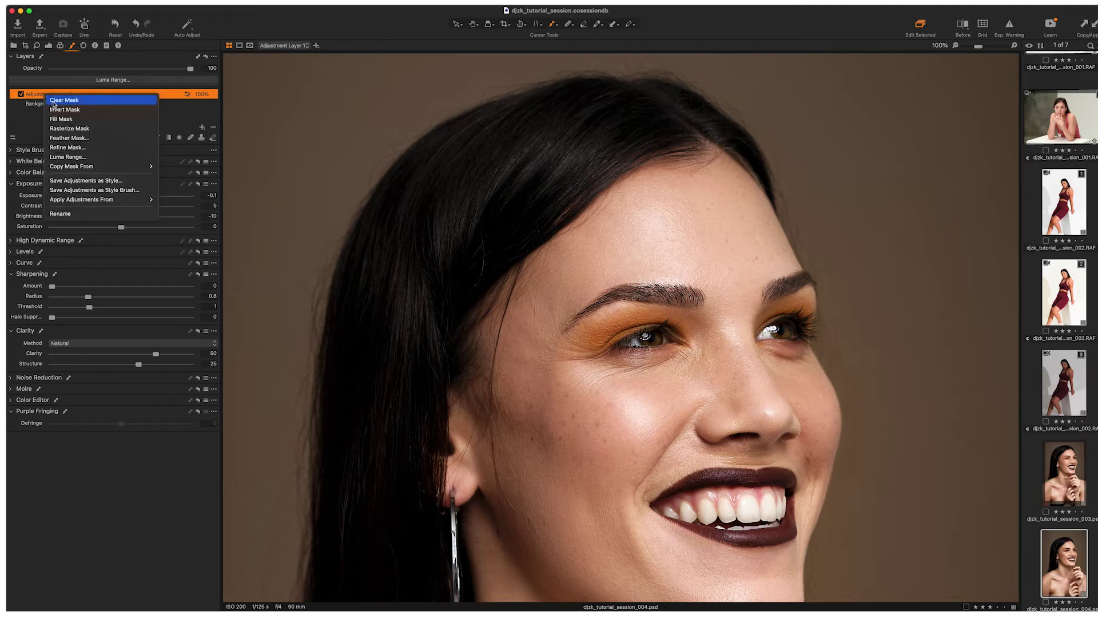
click(47, 97)
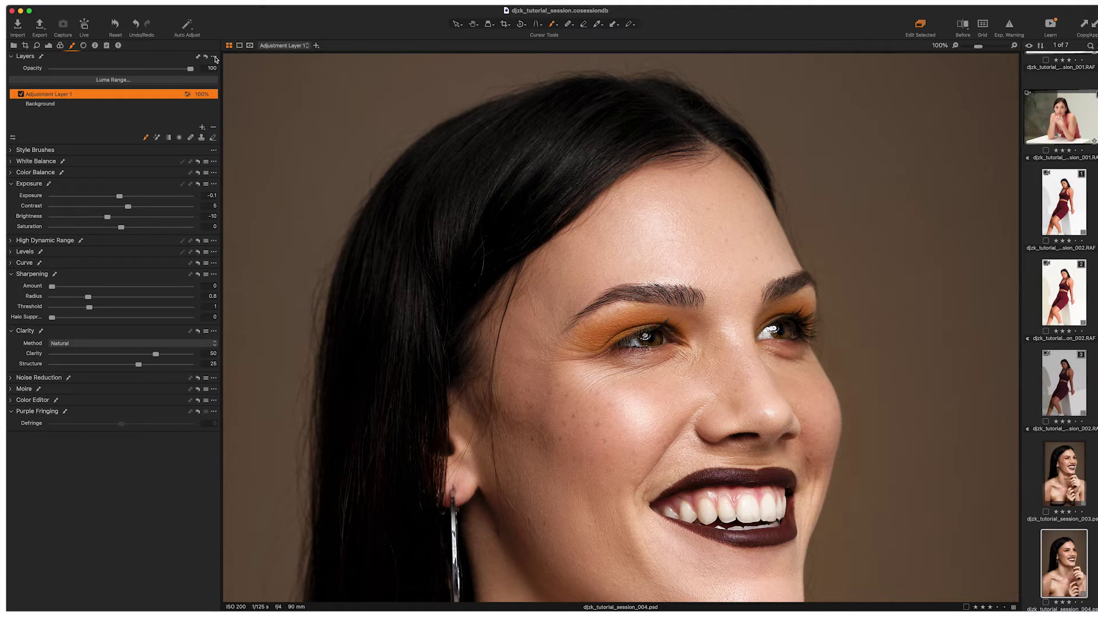
click(215, 58)
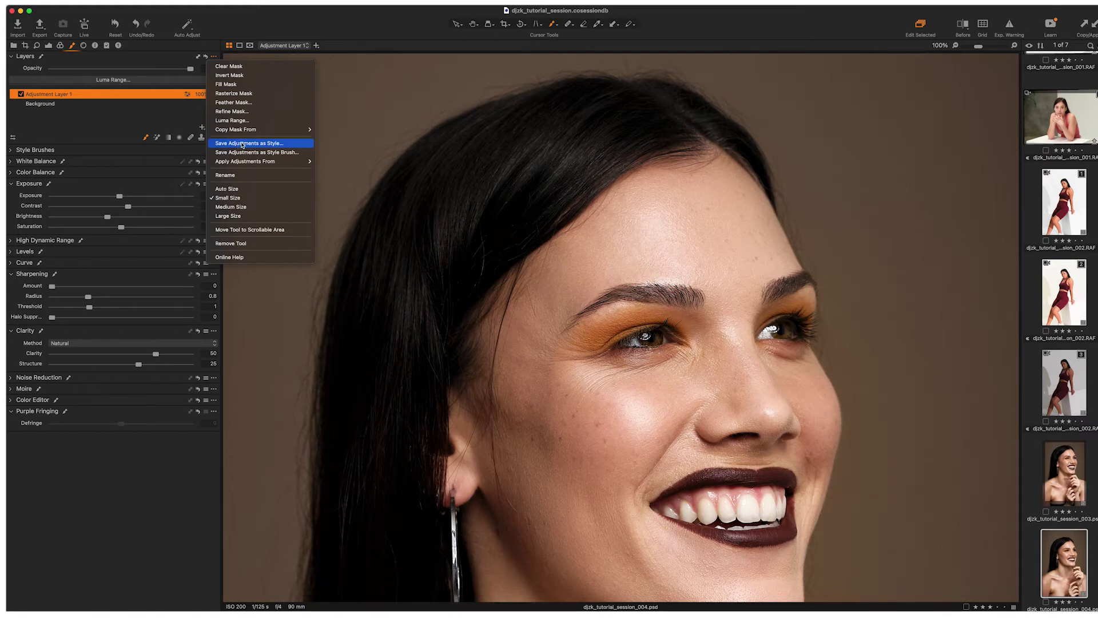
Step: Save Adjustment Layer 1's adjustments as the style 'EYEBROW BRUSH'
click(241, 144)
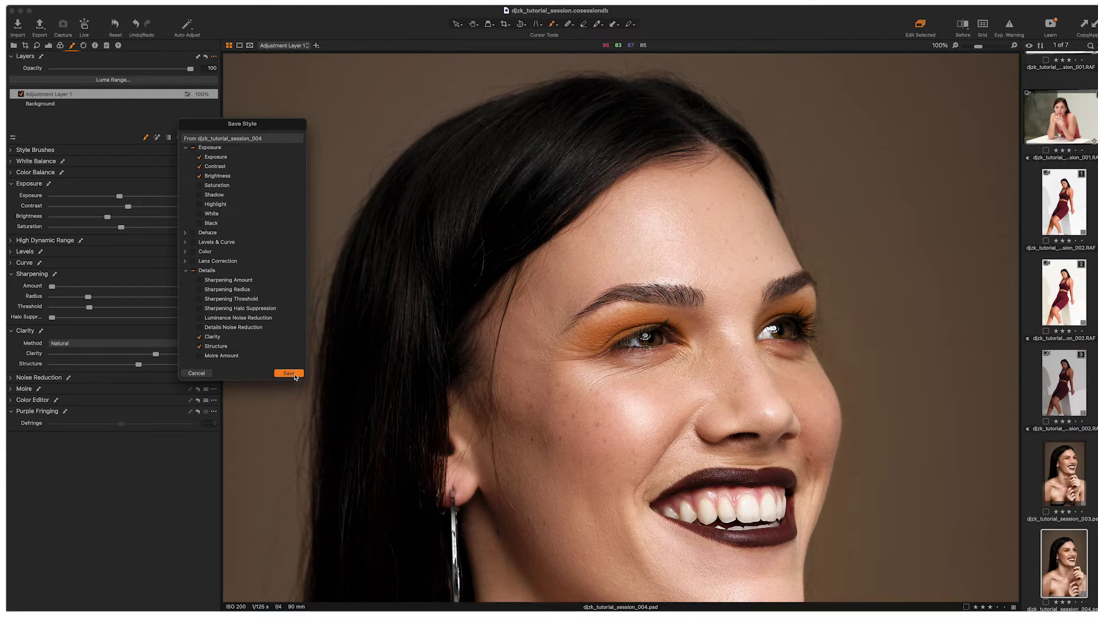
click(295, 376)
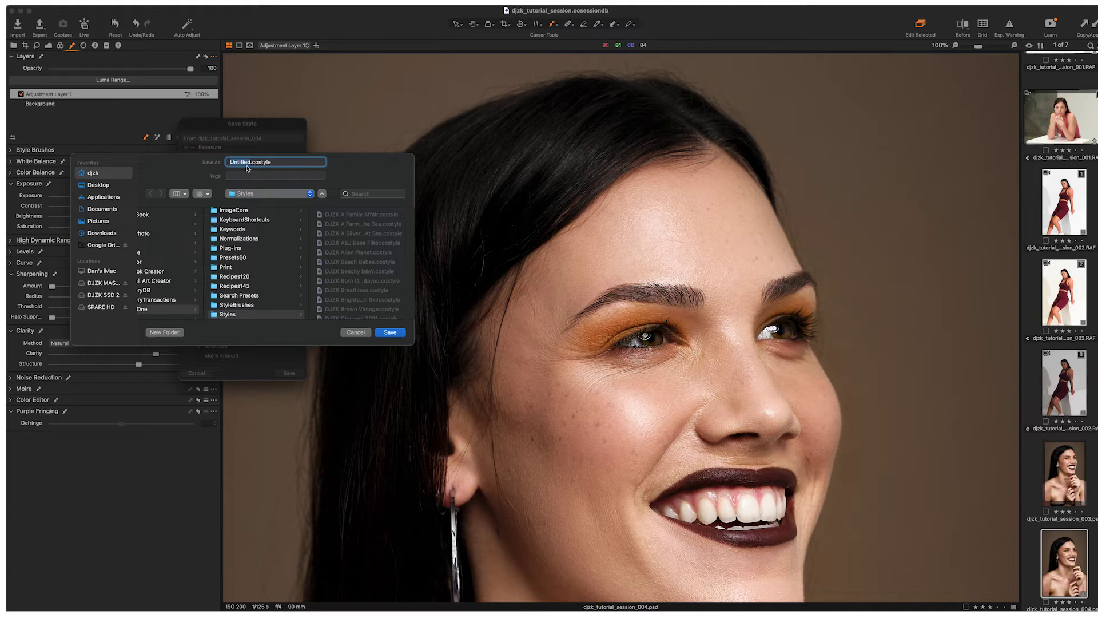
text(EYBROW)
key(BackSpace)
key(BackSpace)
key(BackSpace)
key(BackSpace)
text(EBROW BRUSH)
click(386, 333)
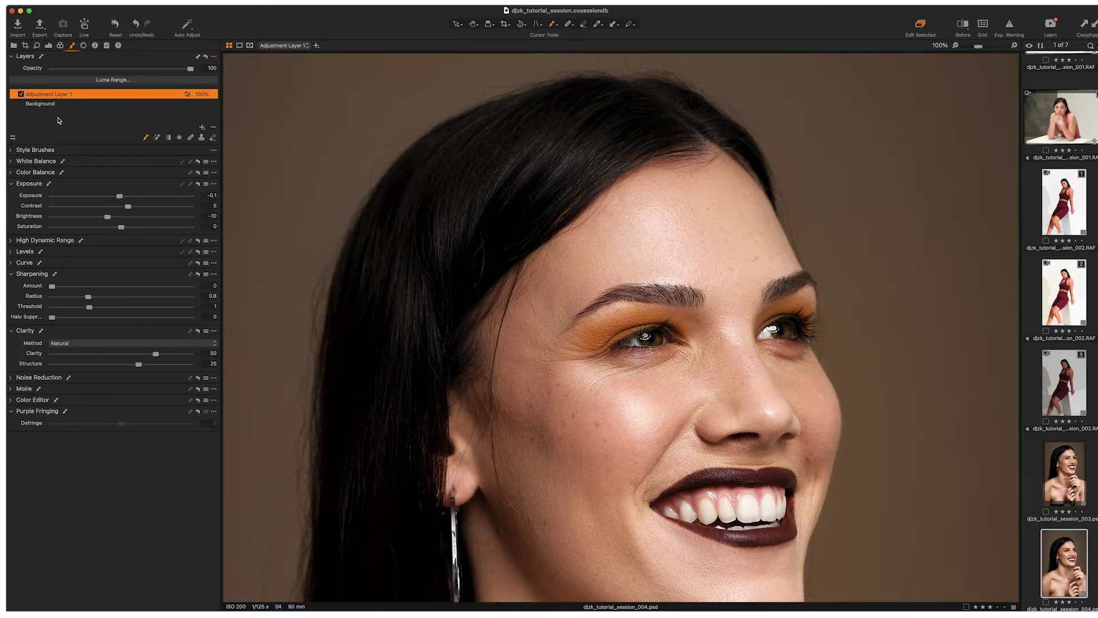
Step: Delete Adjustment Layer 1, fit the portrait in view and collapse Sharpening
key(BackSpace)
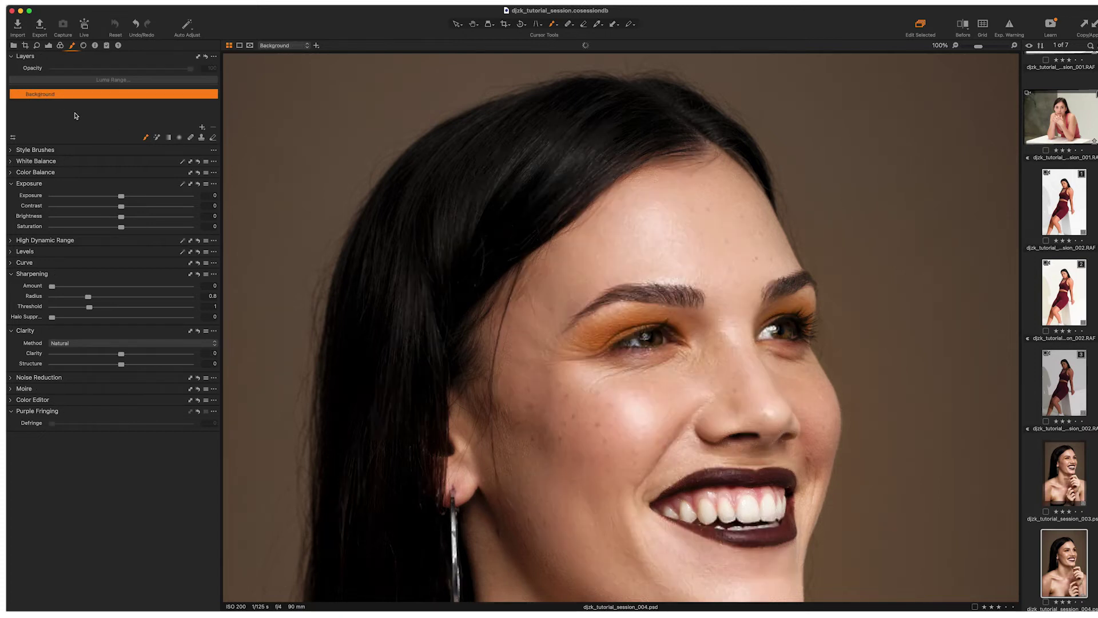
key(super+0)
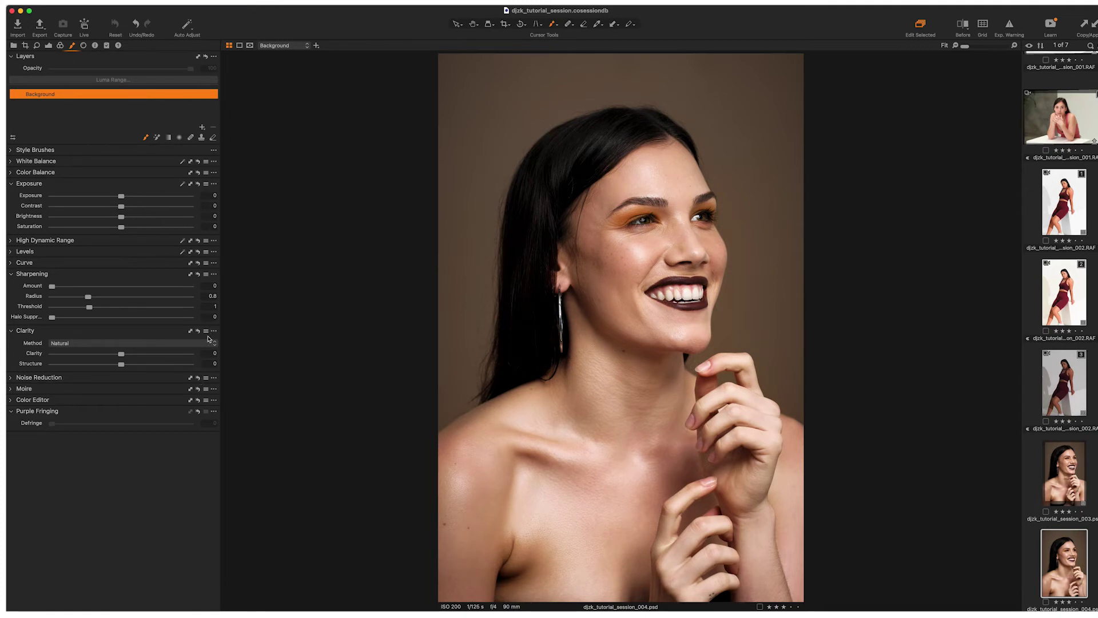
click(12, 275)
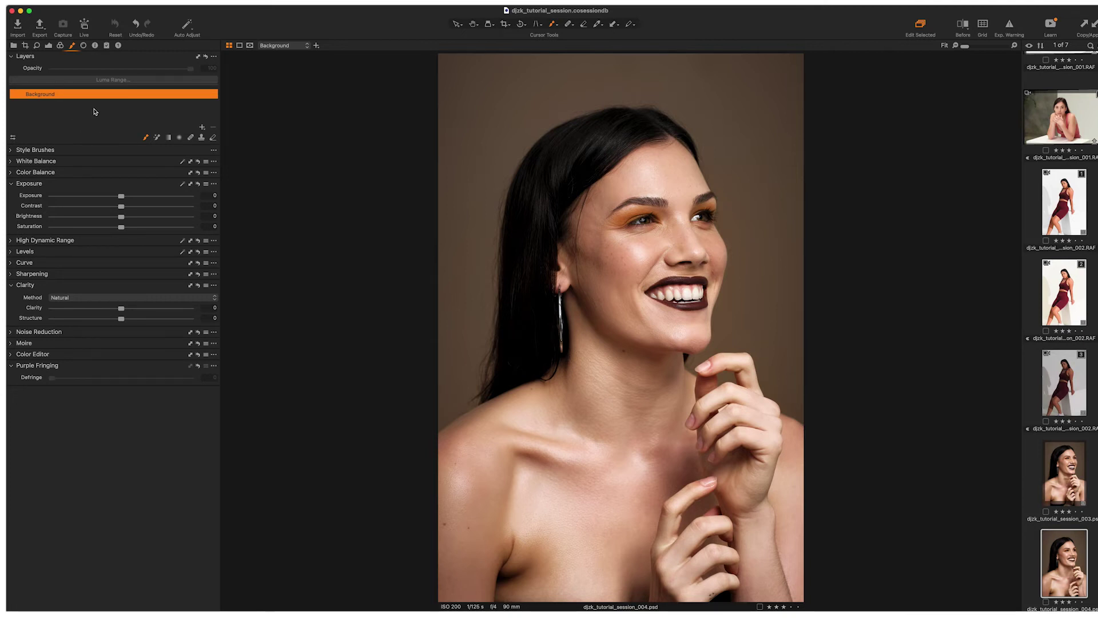
right_click(63, 112)
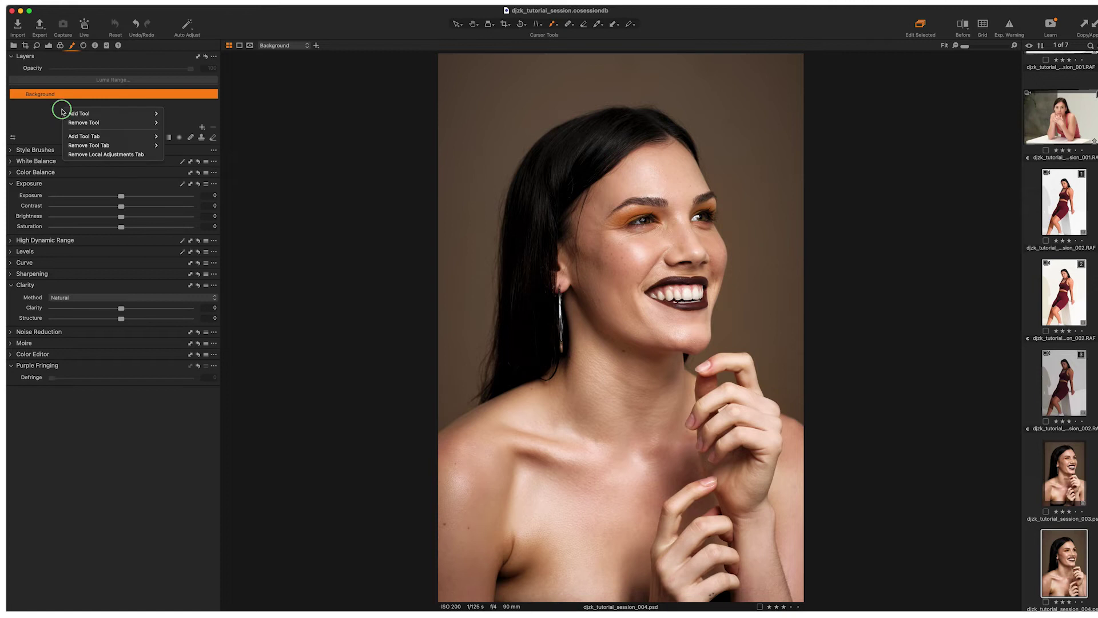
click(168, 138)
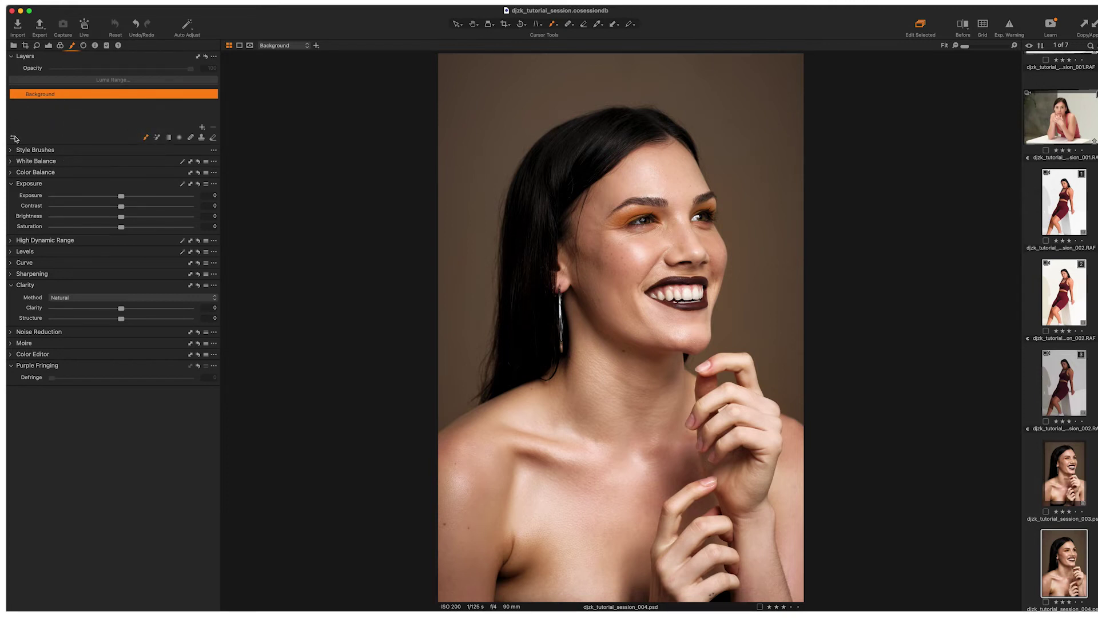
Step: Add a new adjustment layer and name it 'EYEBROWS'
click(203, 128)
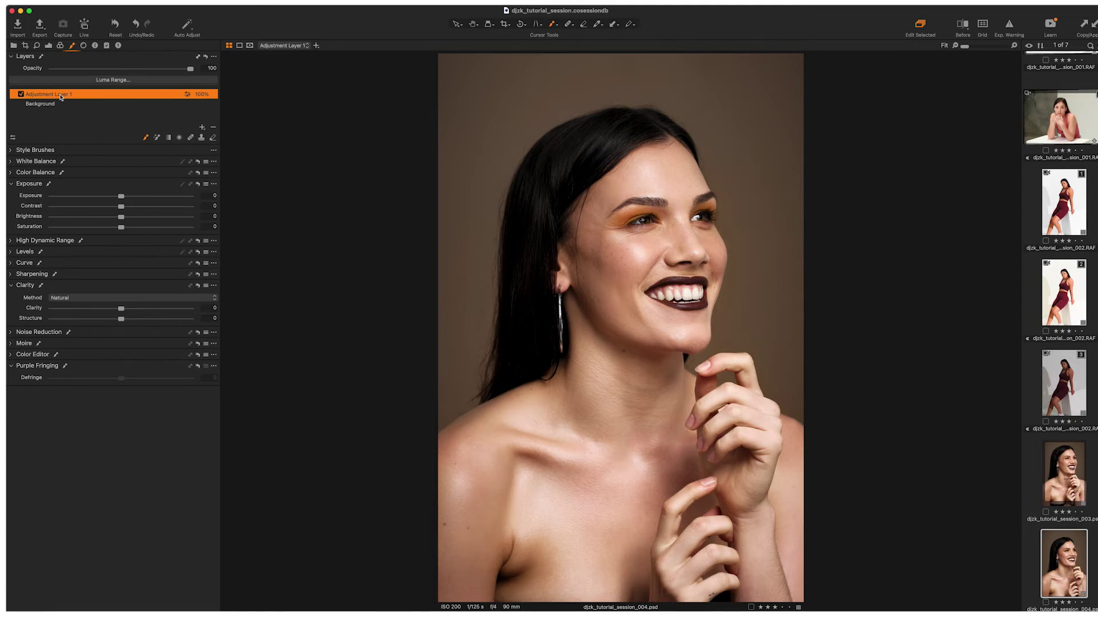
double_click(77, 95)
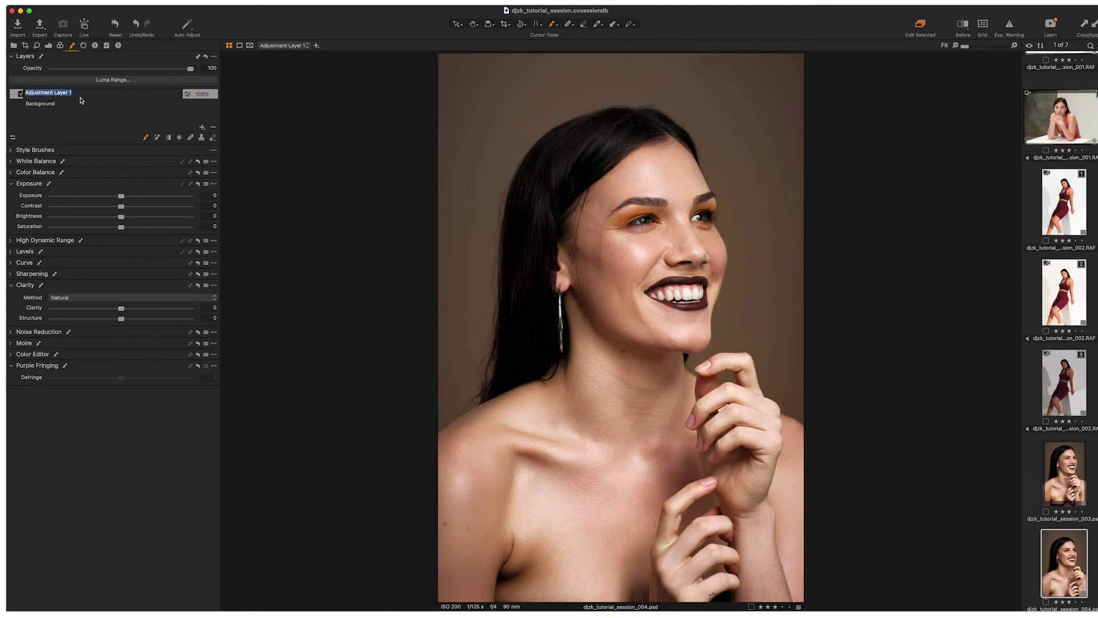
text(EYEBROWS)
key(Return)
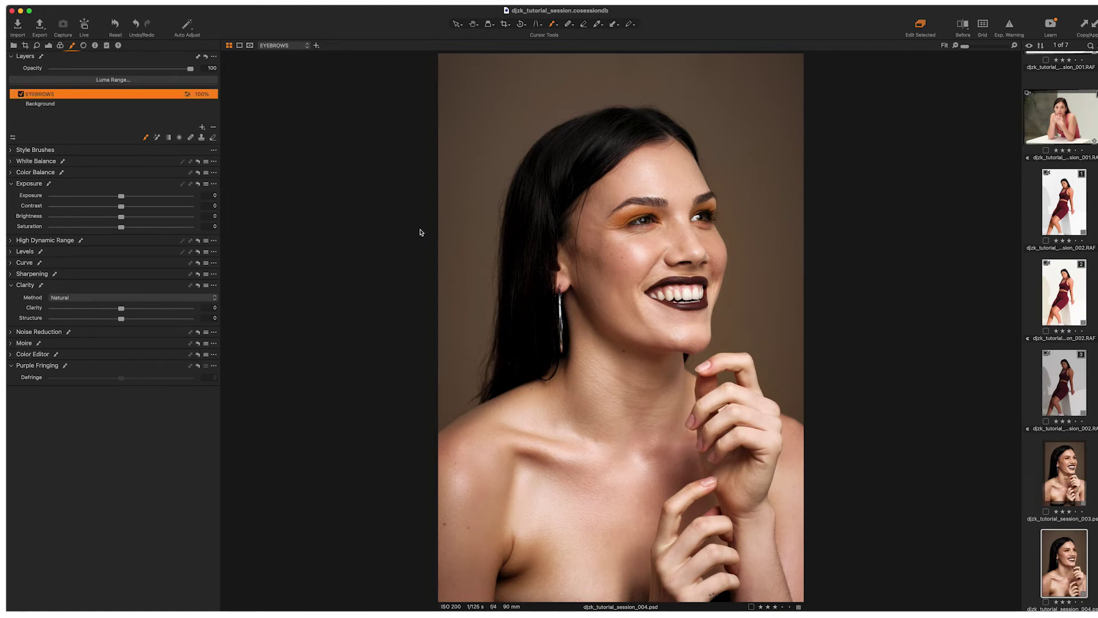
Step: Paint a mask over the face on the EYEBROWS layer and toggle the mask overlay
right_click(623, 233)
click(698, 206)
key(super+z)
click(658, 241)
key(m)
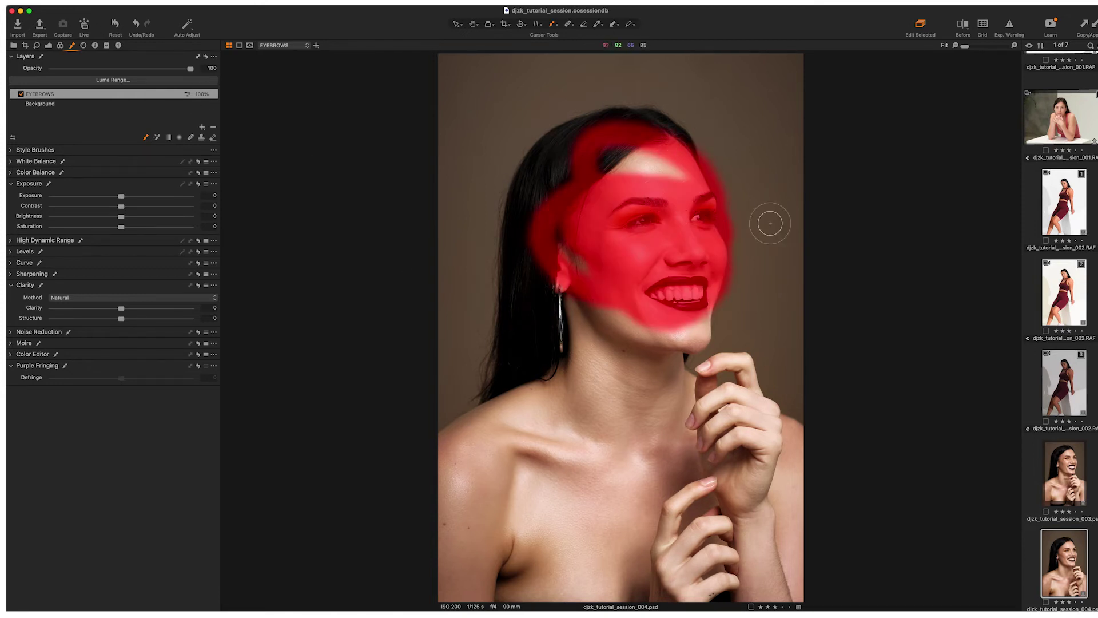
key(m)
key(m)
right_click(160, 100)
Step: Apply the custom style EYEBROW BRUSH's adjustments to the EYEBROWS layer
key(Escape)
key(m)
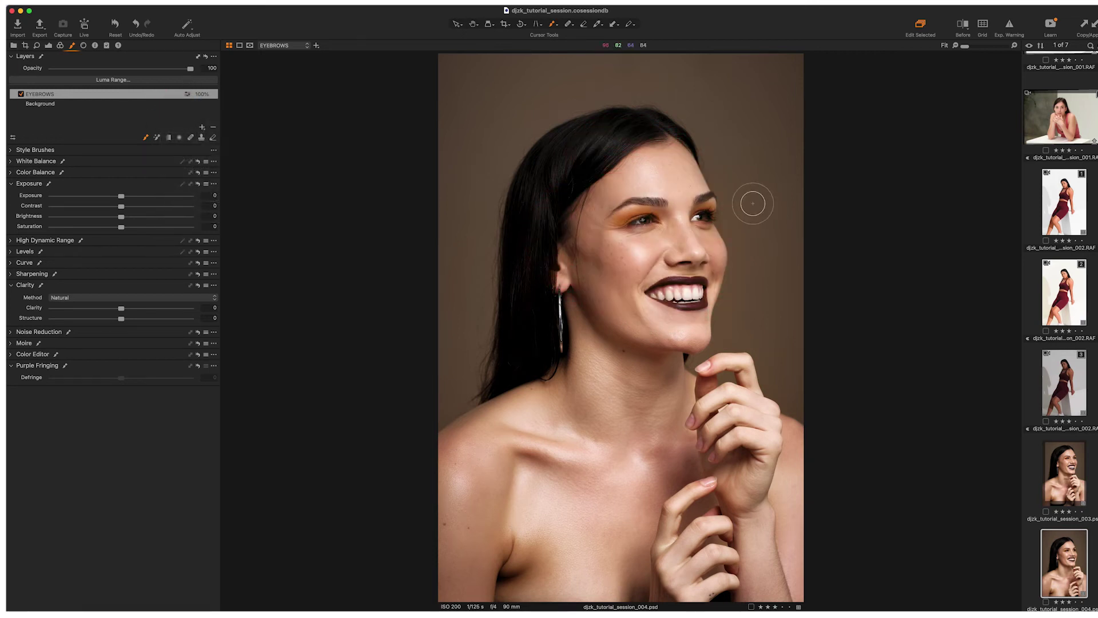
right_click(50, 98)
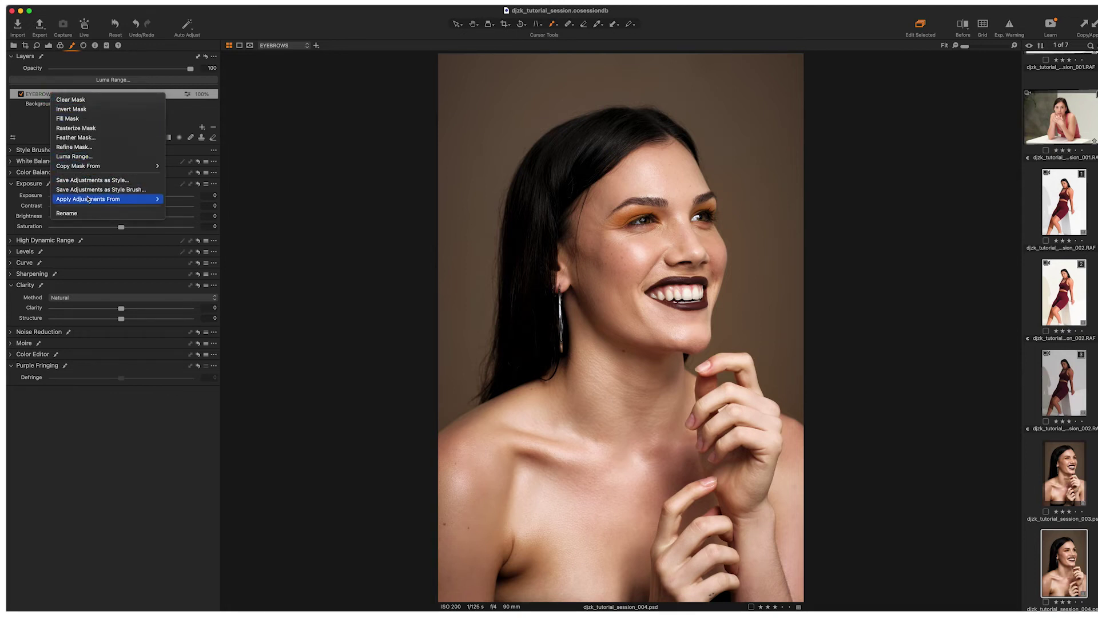
mouse_move(89, 202)
mouse_move(202, 200)
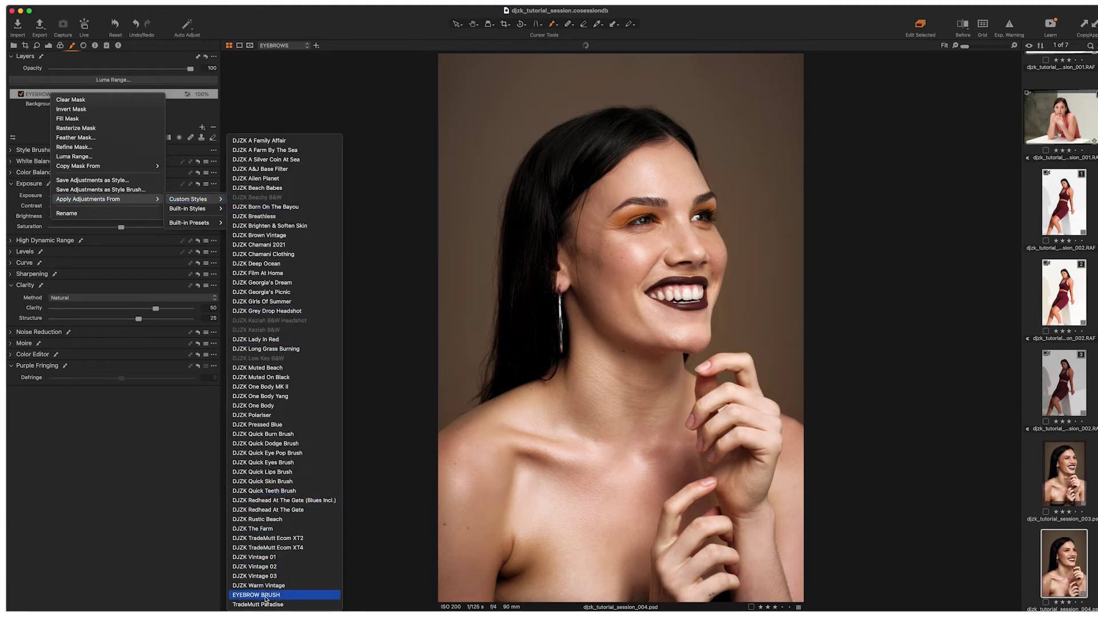
click(266, 596)
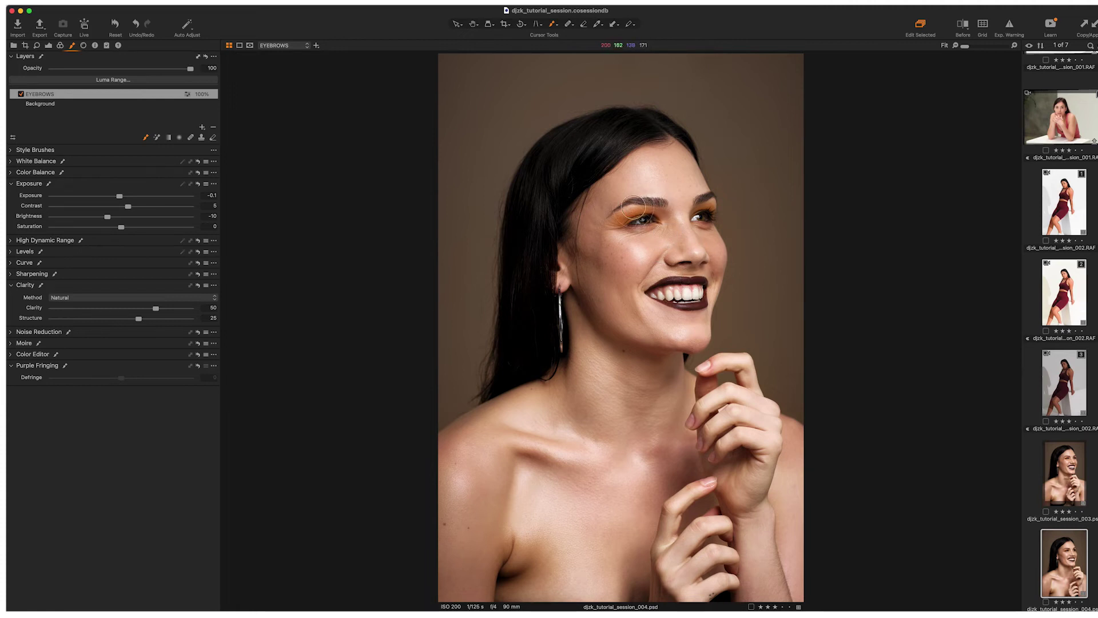
Step: Paint a darkening mask along the eyebrow, then toggle the EYEBROWS layer at 100% to compare
right_click(658, 211)
click(659, 207)
drag(660, 201, 605, 217)
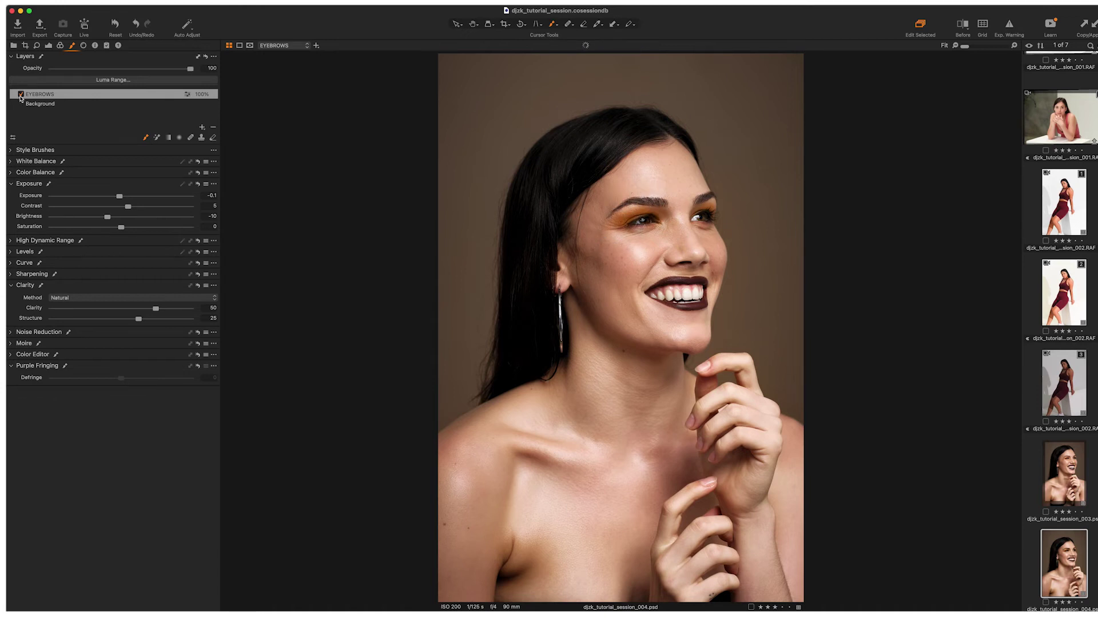
key(super+alt+0)
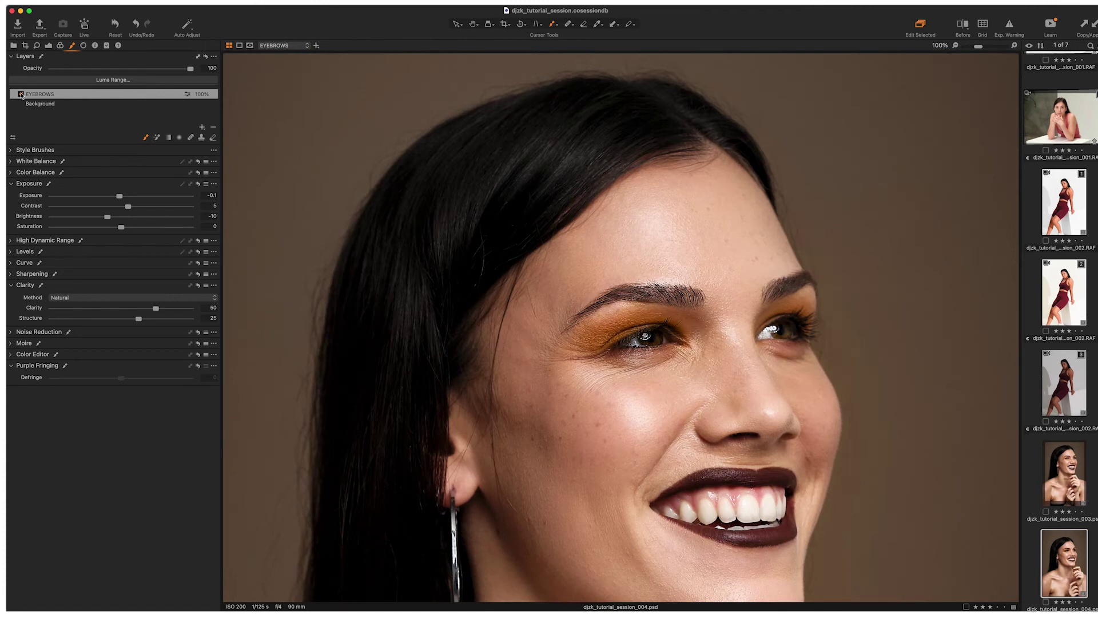
click(21, 94)
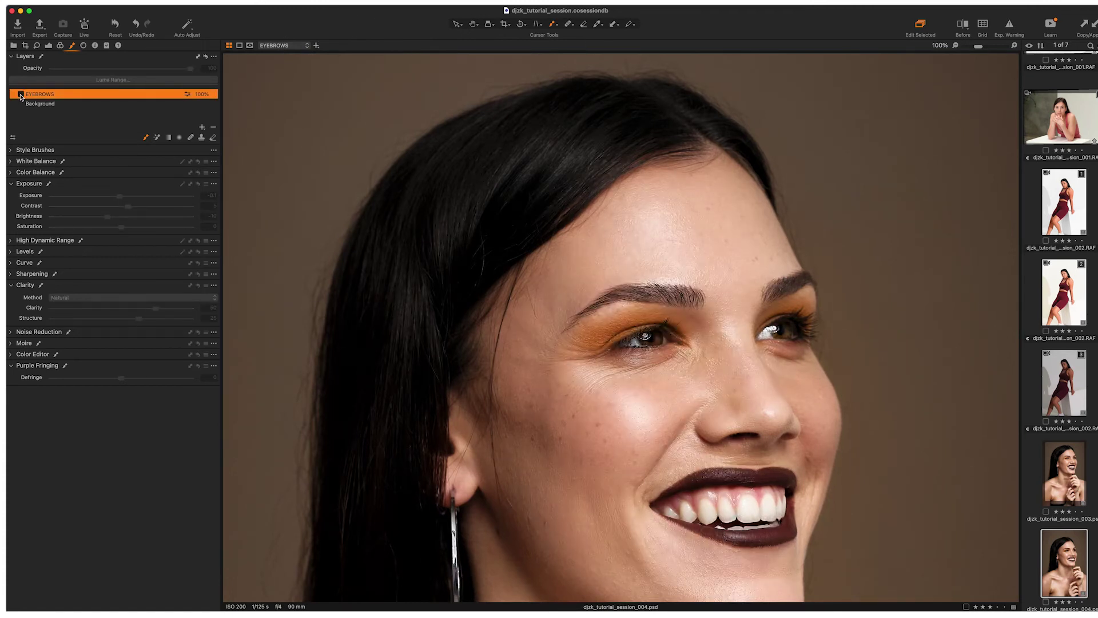
click(21, 94)
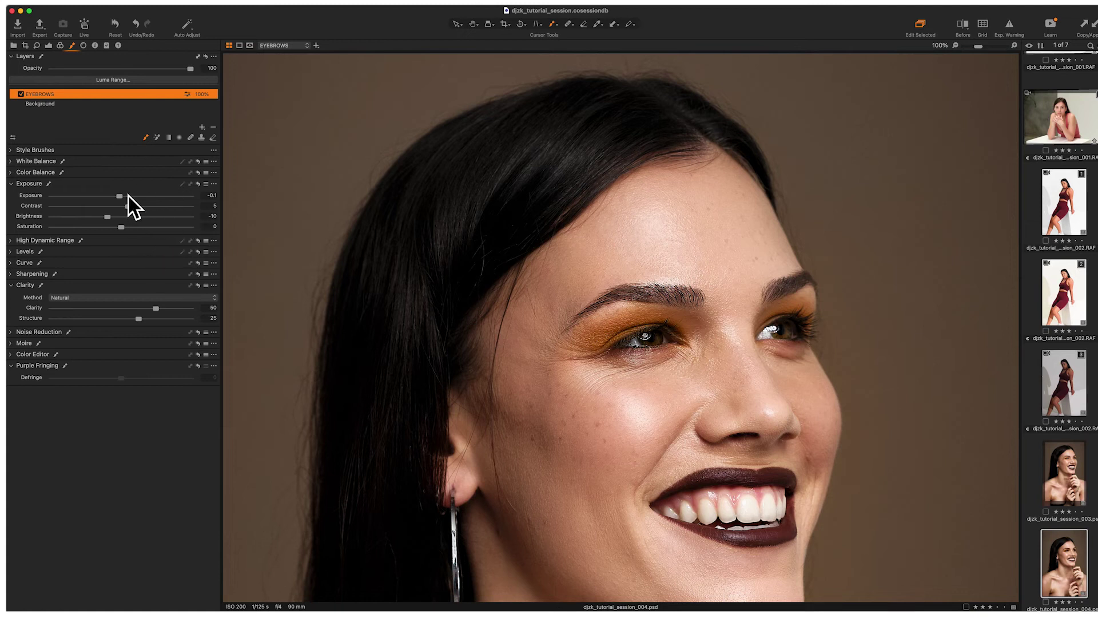
Step: Clear the EYEBROWS layer's mask and delete the layer, leaving only Background
right_click(45, 95)
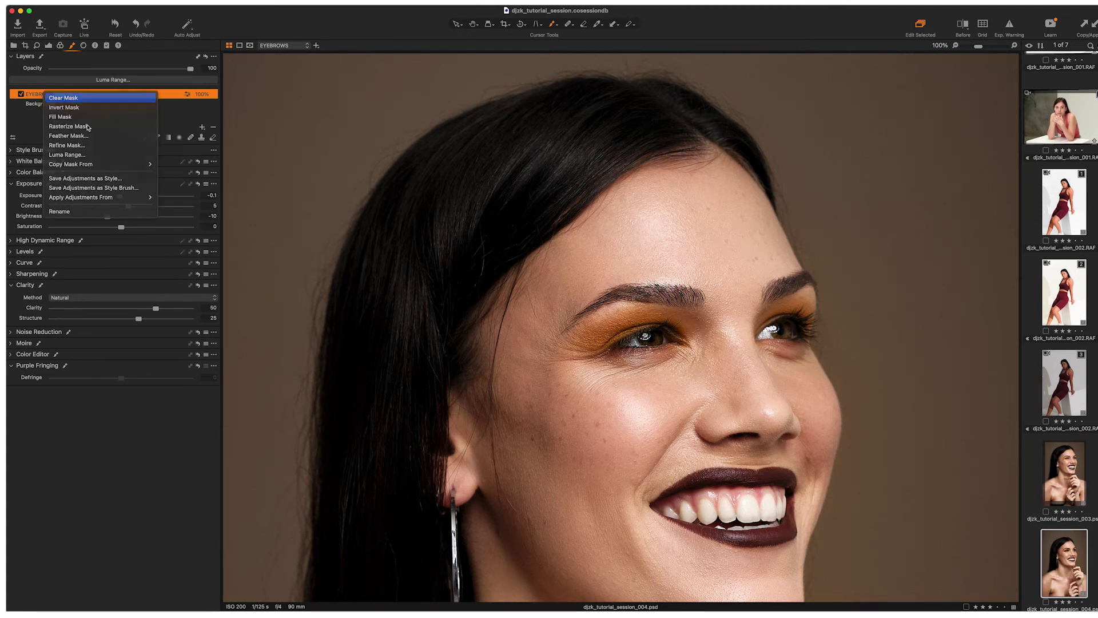
click(62, 101)
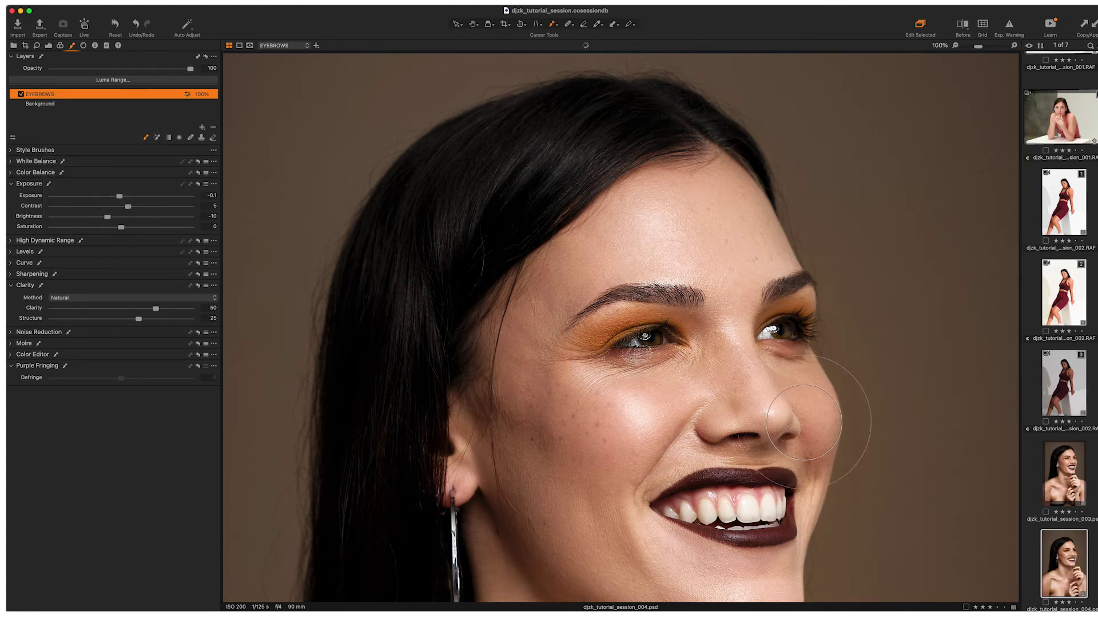
scroll(784, 415, down, 1)
scroll(784, 415, down, 2)
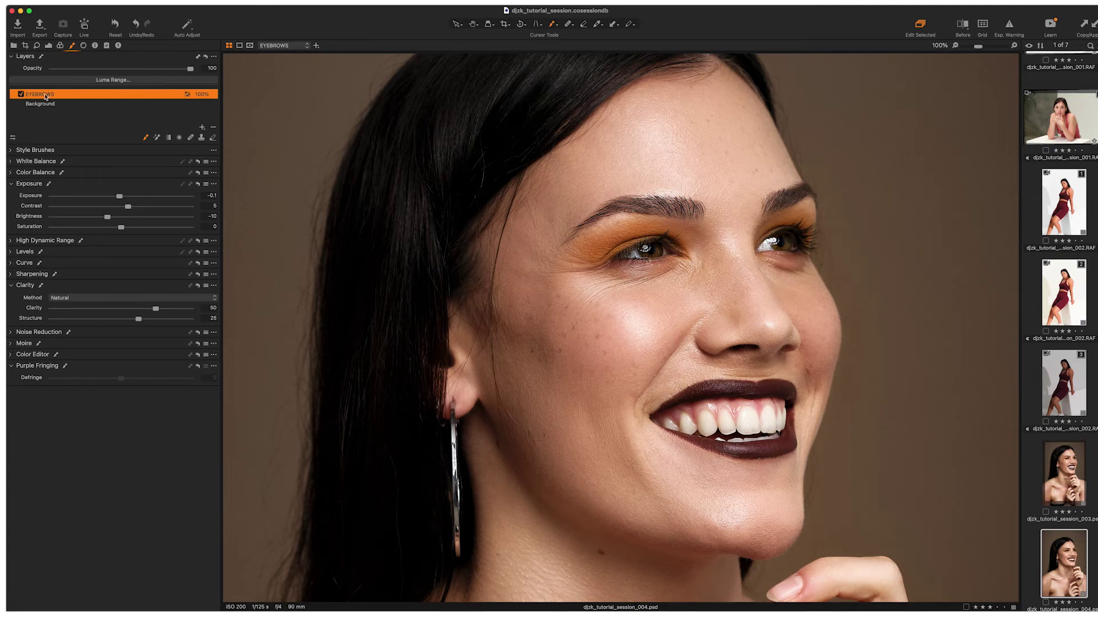
key(Delete)
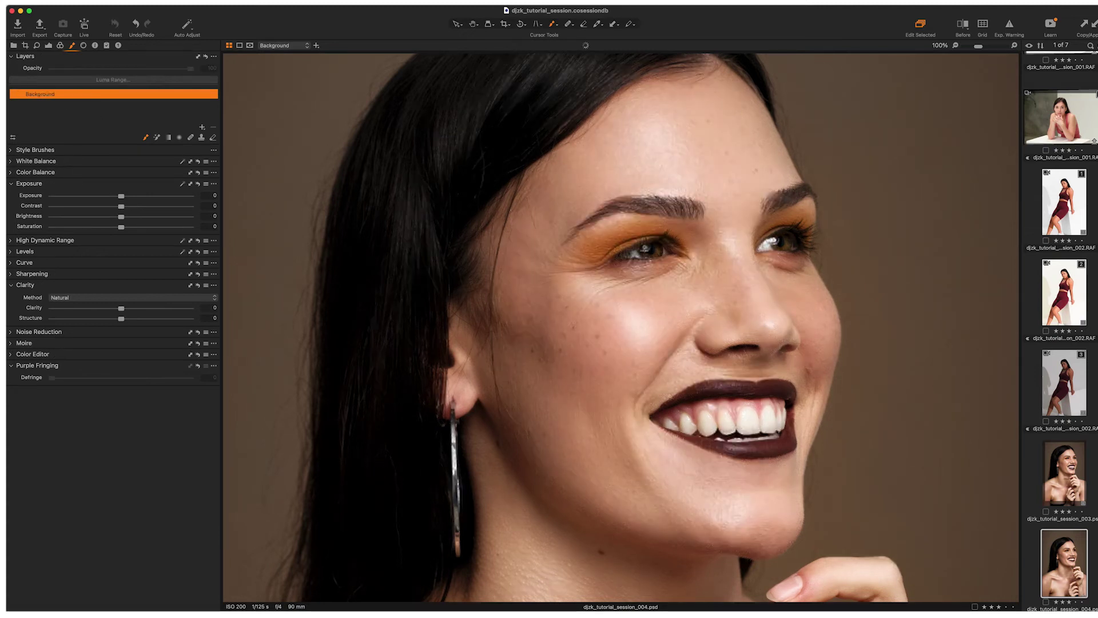
Step: Add a new adjustment layer with Saturation -50 and Brightness 5
key(v)
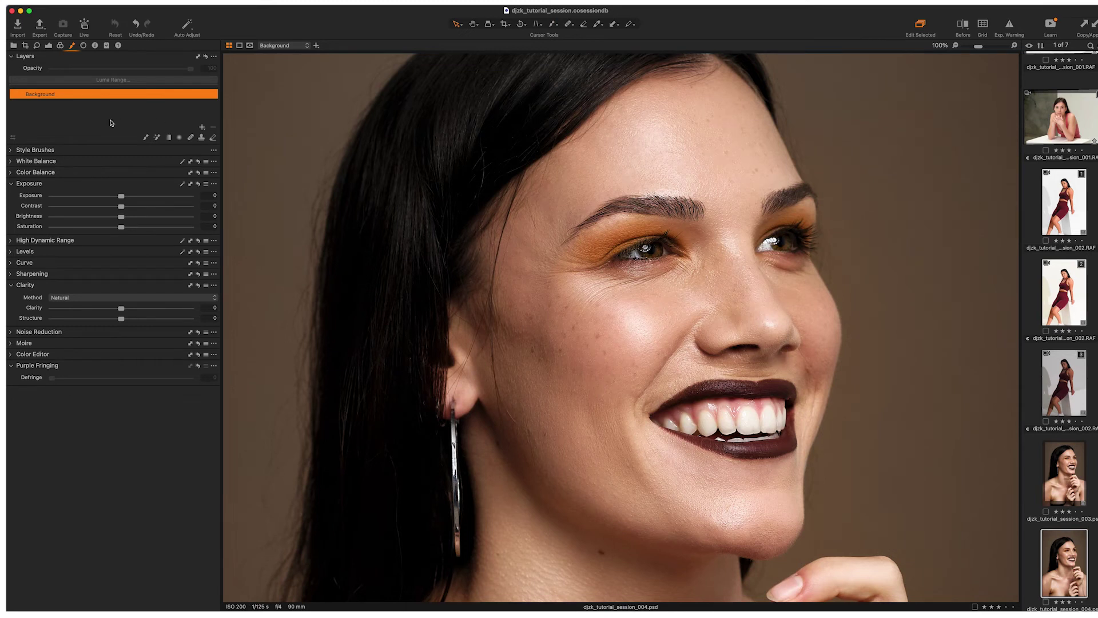
click(201, 127)
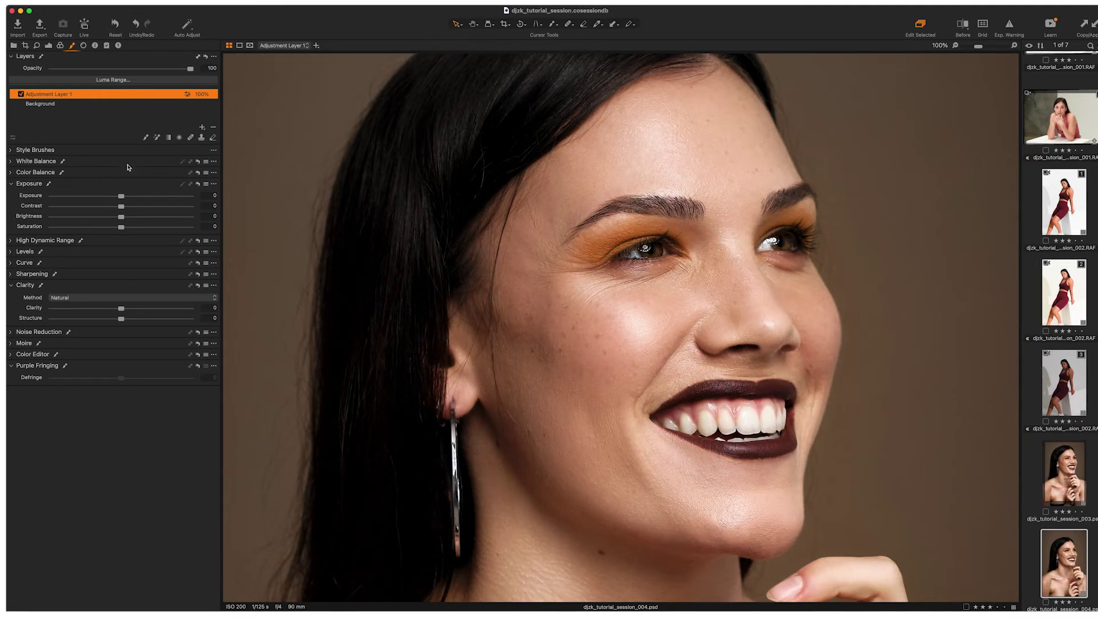
click(208, 227)
key(Return)
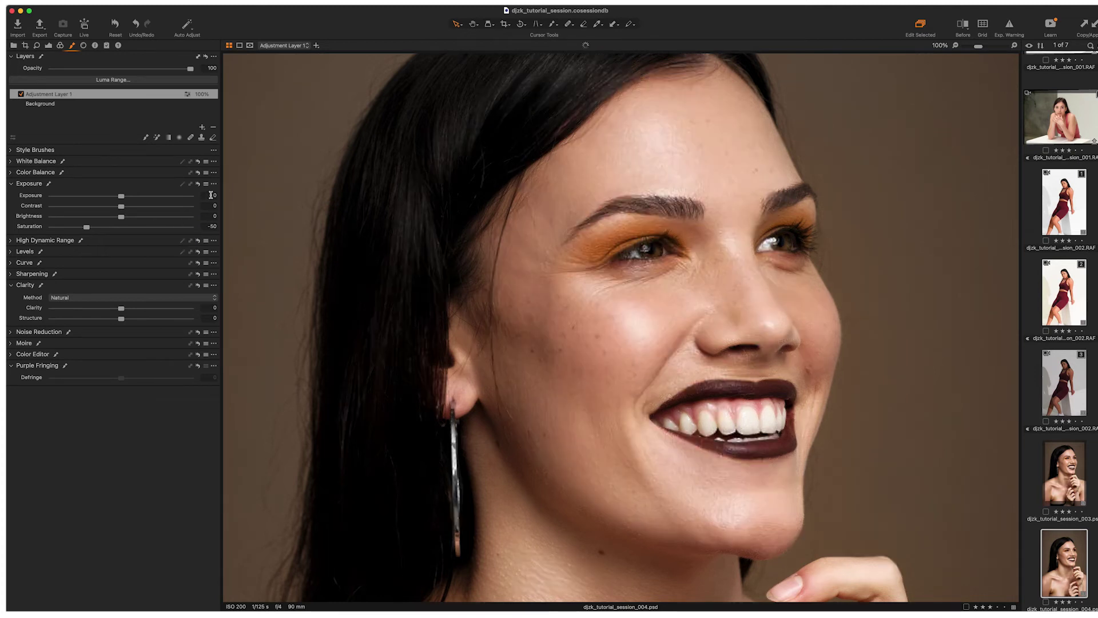
click(206, 216)
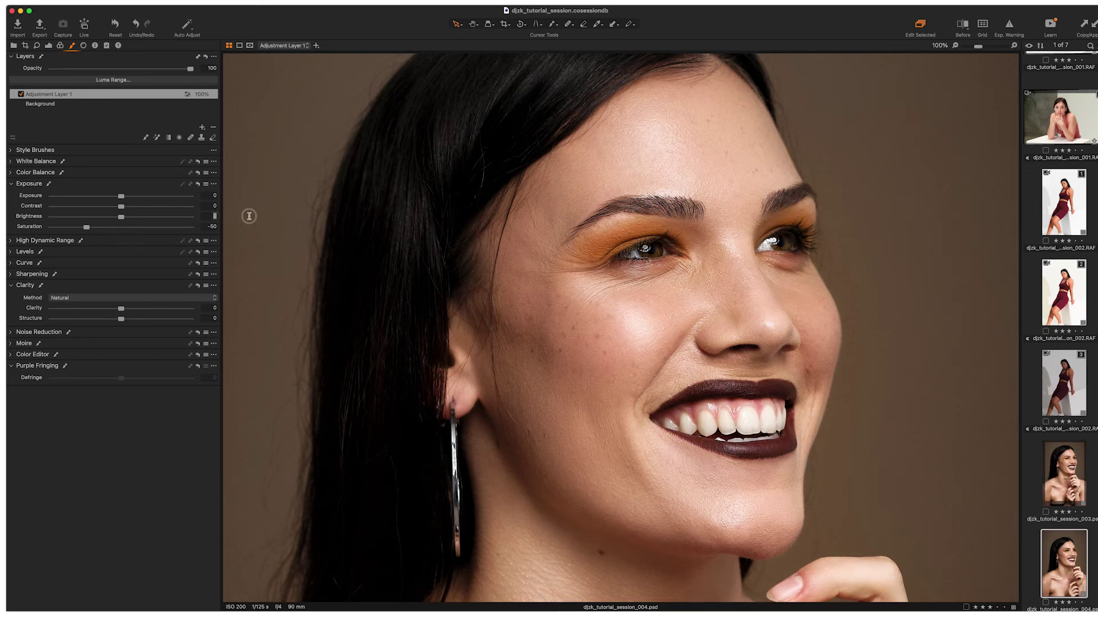
key(Return)
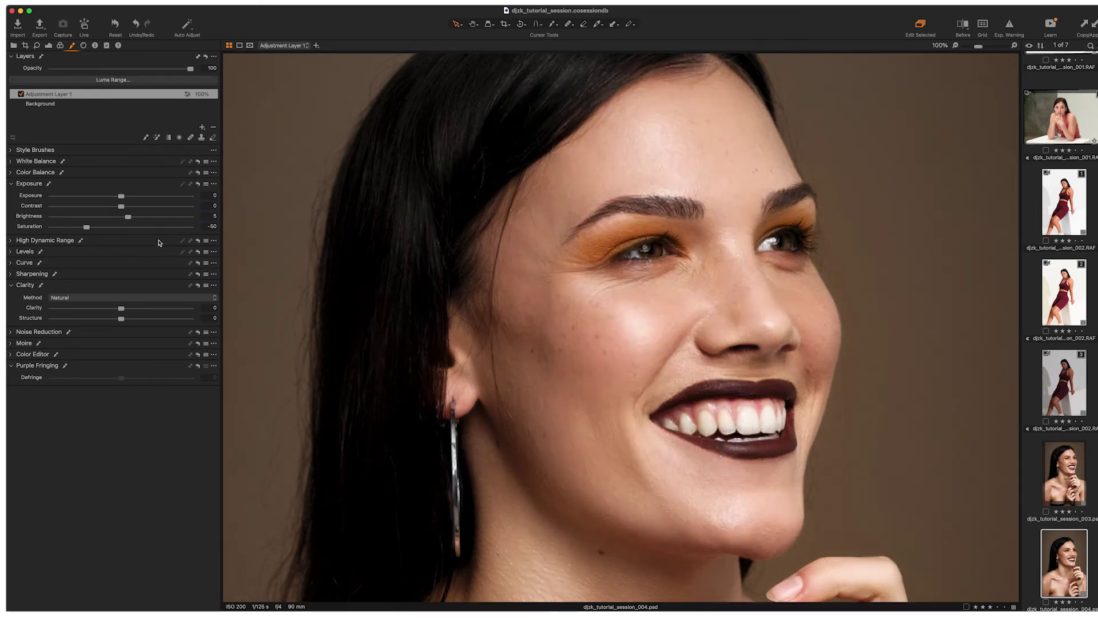
Step: Set the layer's Exposure to 0.1 and change Saturation to -60
click(207, 197)
text(0.1)
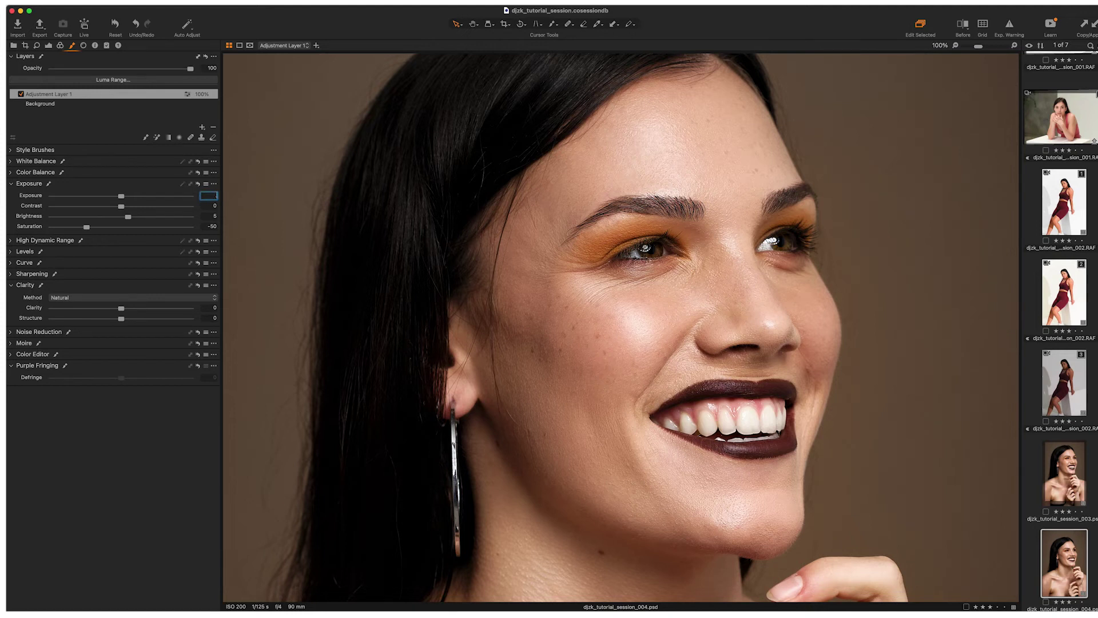
key(Return)
click(204, 227)
key(BackSpace)
text(-60)
key(Return)
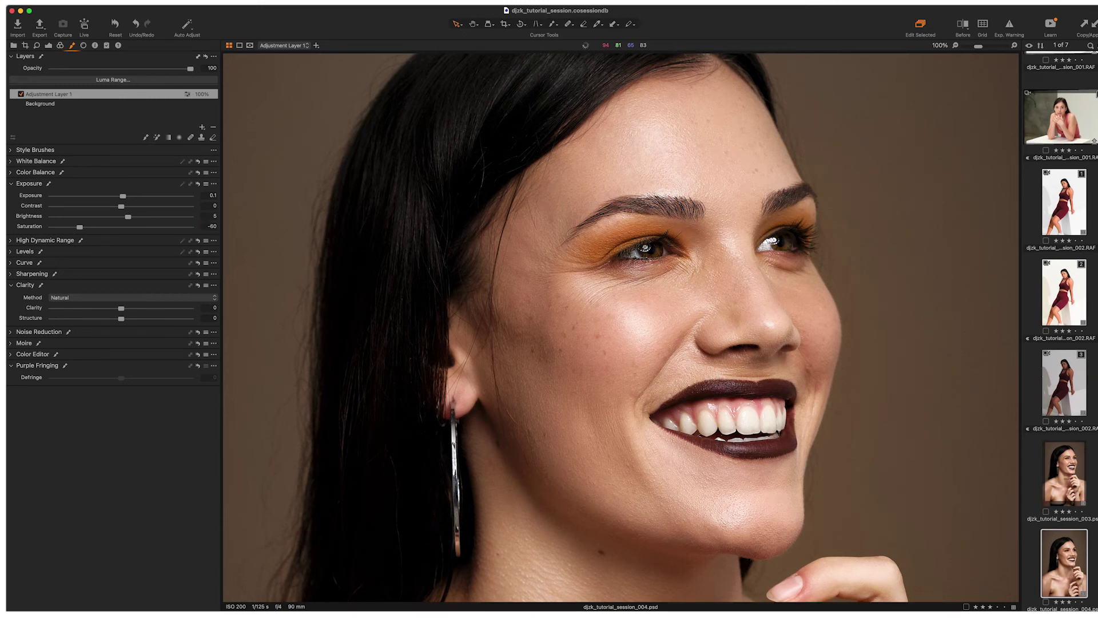
Step: Paint the whitening mask over the front teeth, then toggle Adjustment Layer 1 to compare
key(b)
right_click(625, 299)
mouse_move(705, 419)
mouse_down()
mouse_move(708, 430)
mouse_move(764, 420)
mouse_move(683, 423)
mouse_move(754, 421)
mouse_move(707, 423)
mouse_up()
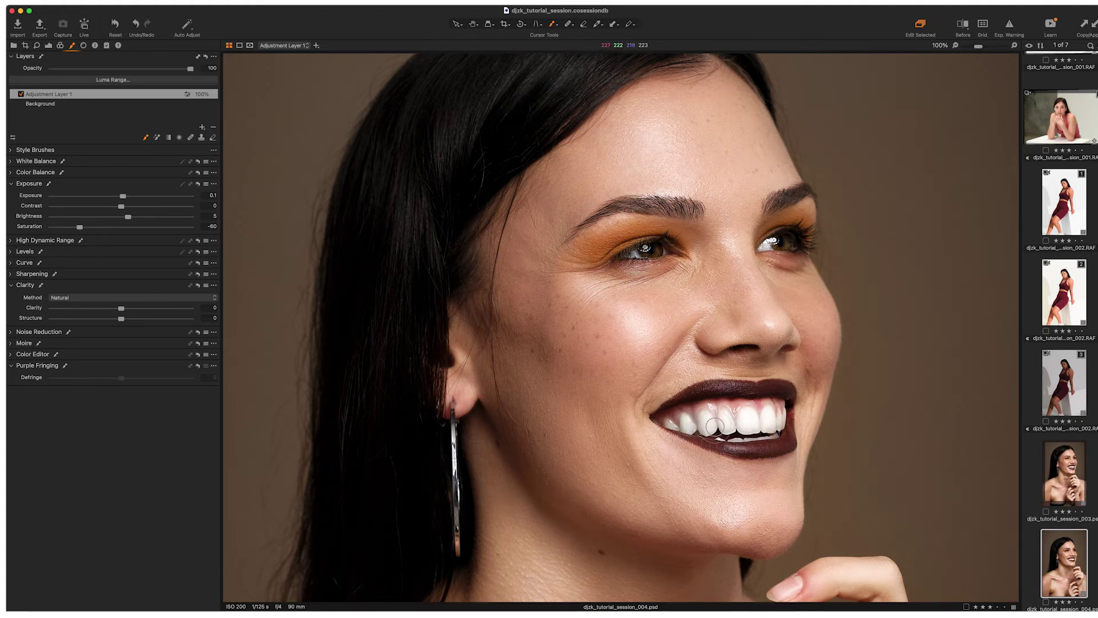
click(21, 94)
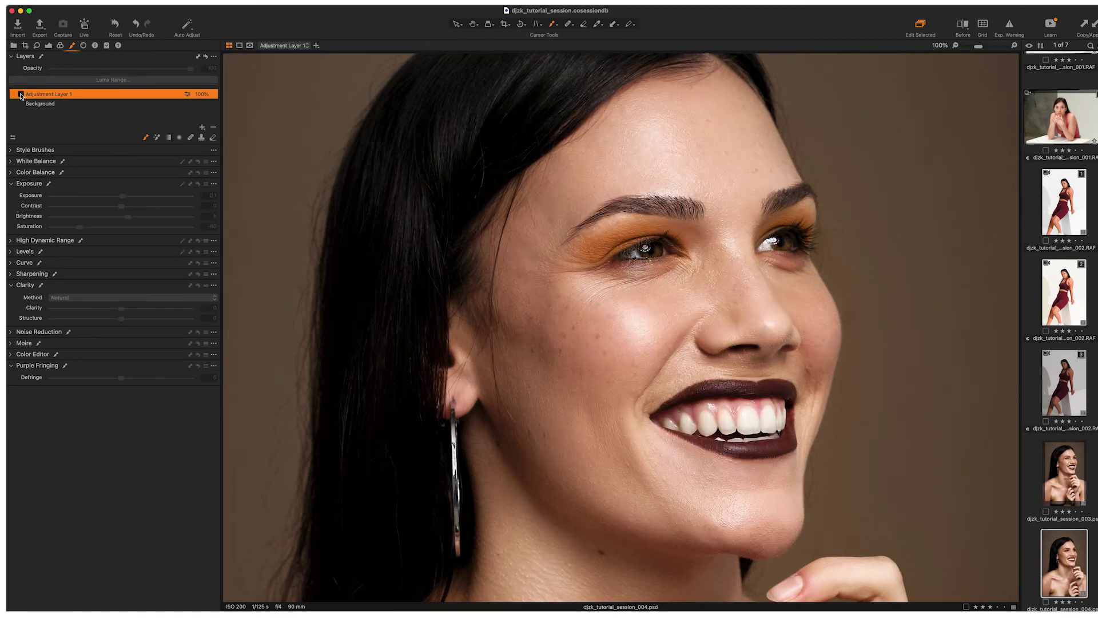
click(21, 95)
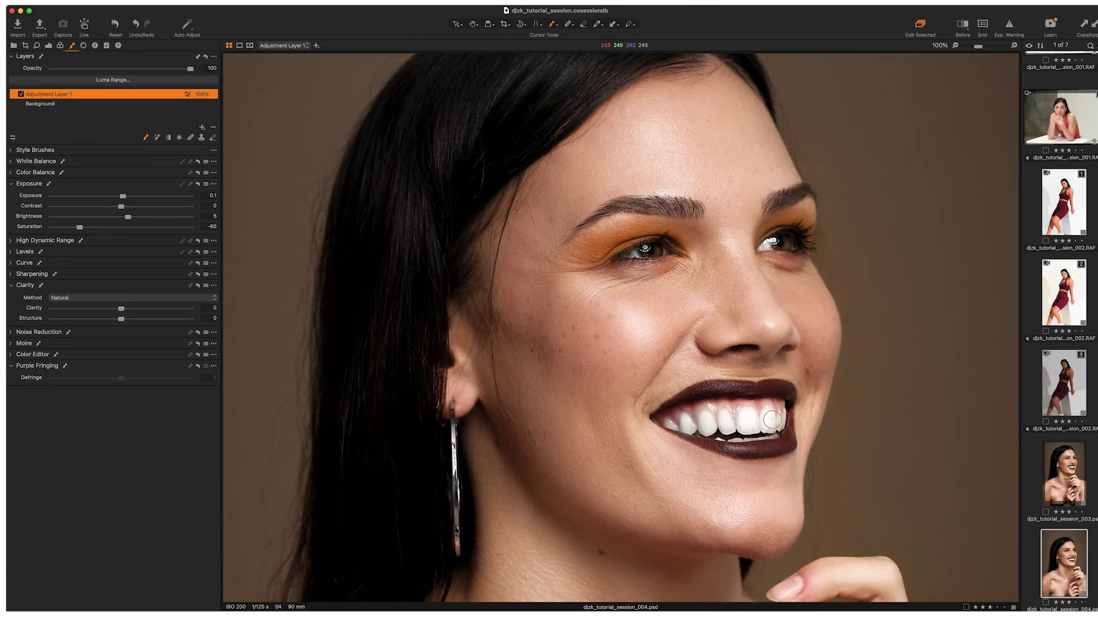
Step: Save the layer's Exposure, Brightness and Saturation via Save Adjustments as Style, naming it TOOTHBRUSH
right_click(65, 99)
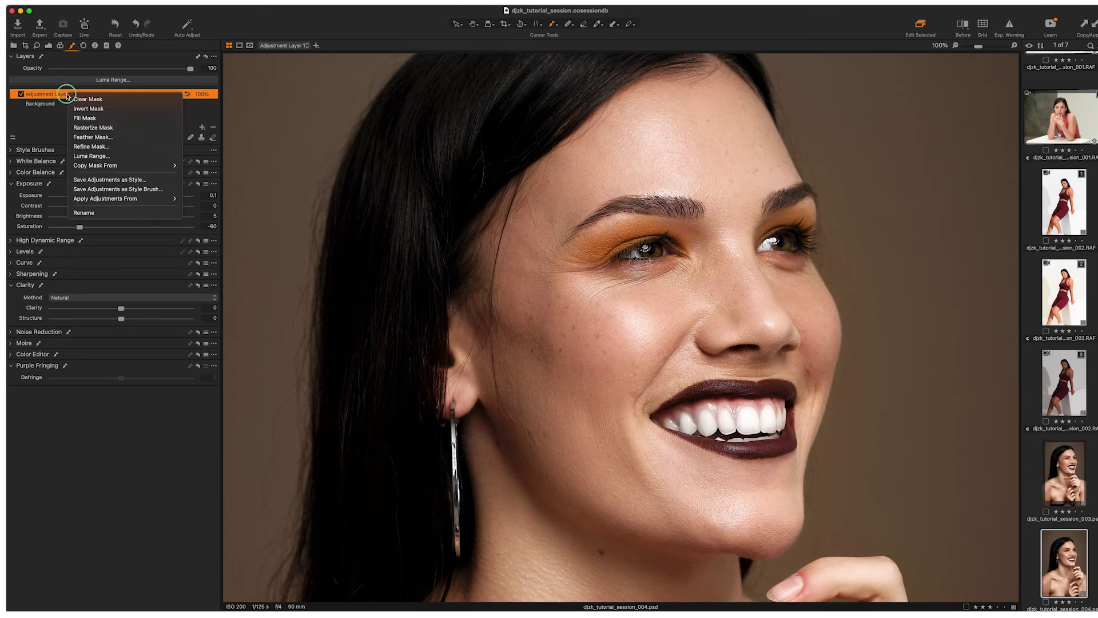
click(93, 103)
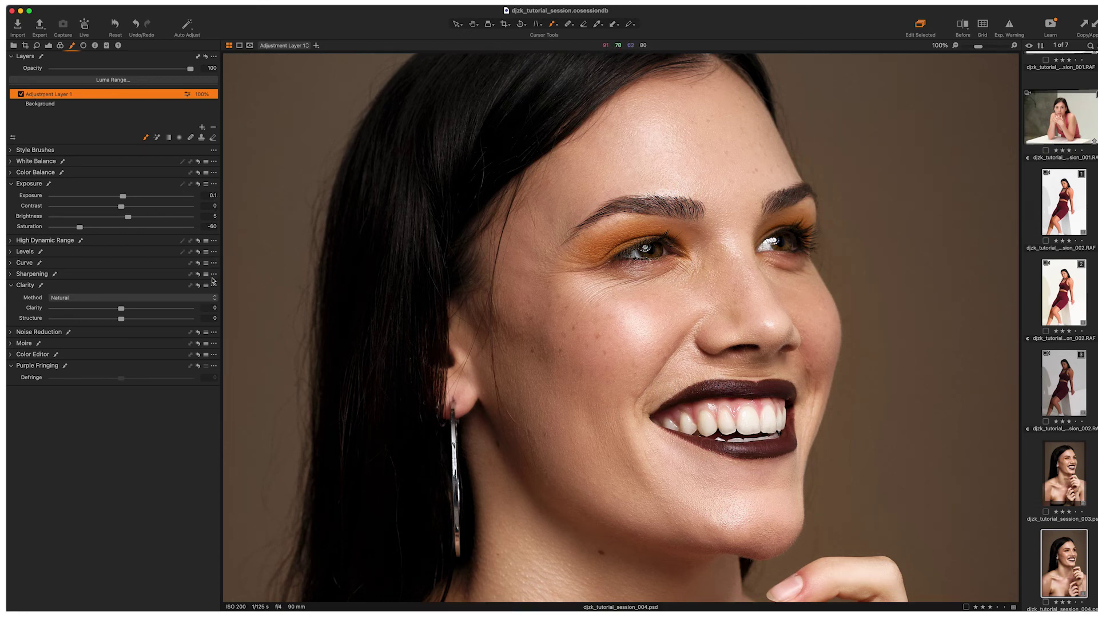
click(215, 57)
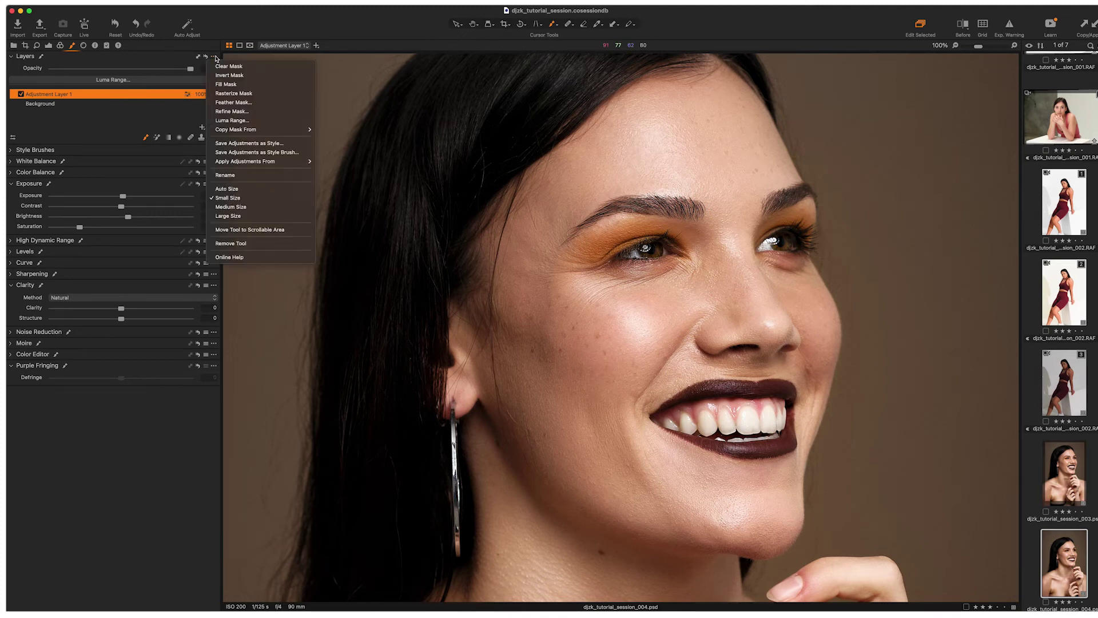
click(248, 143)
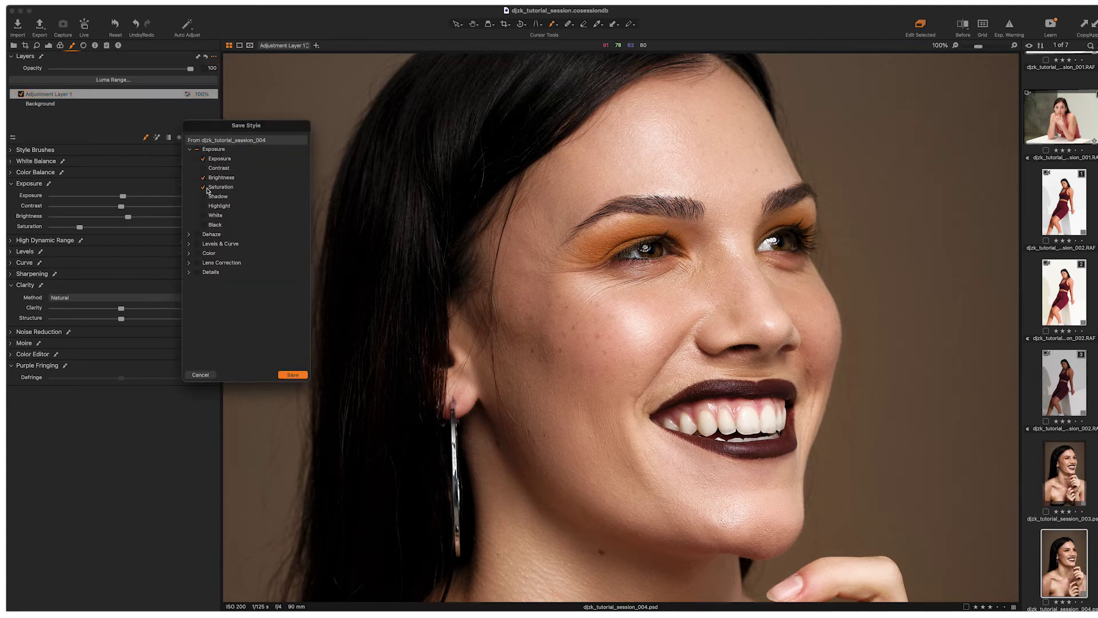
click(293, 375)
text(TOO)
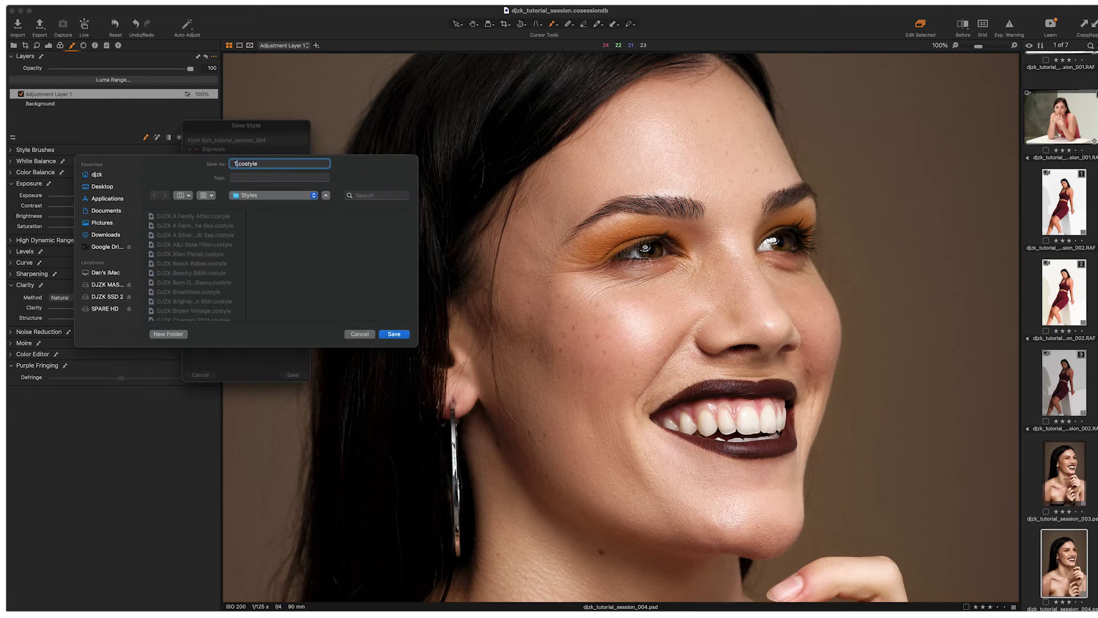
text(THBRUSH)
Step: Save the TOOTHBRUSH style file, delete the unused adjustment layer, and fit the portrait in view
click(394, 334)
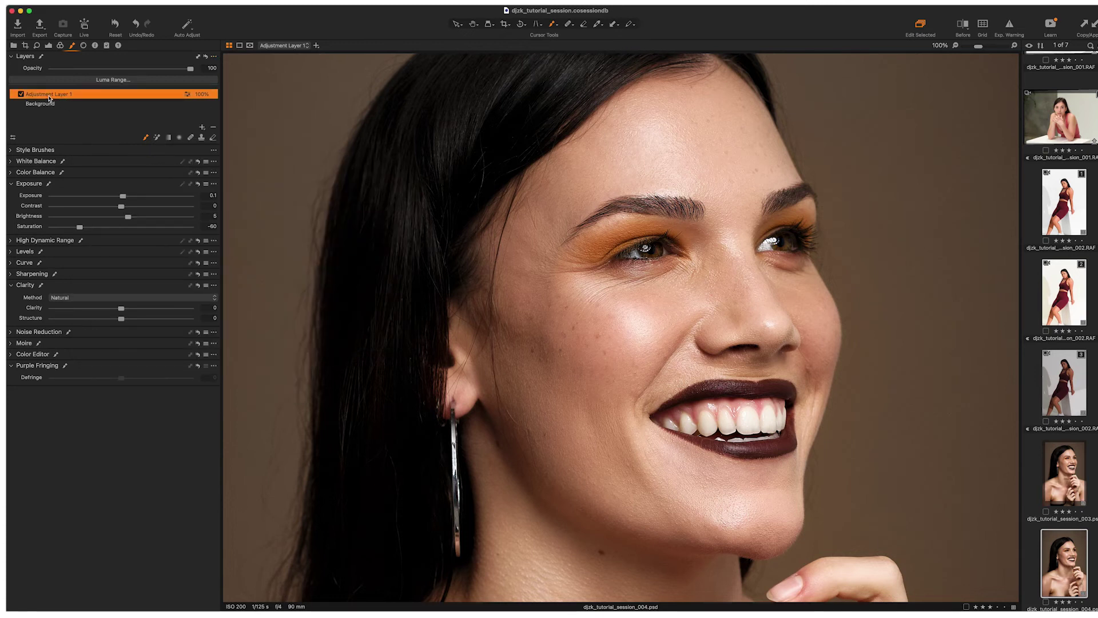
key(Delete)
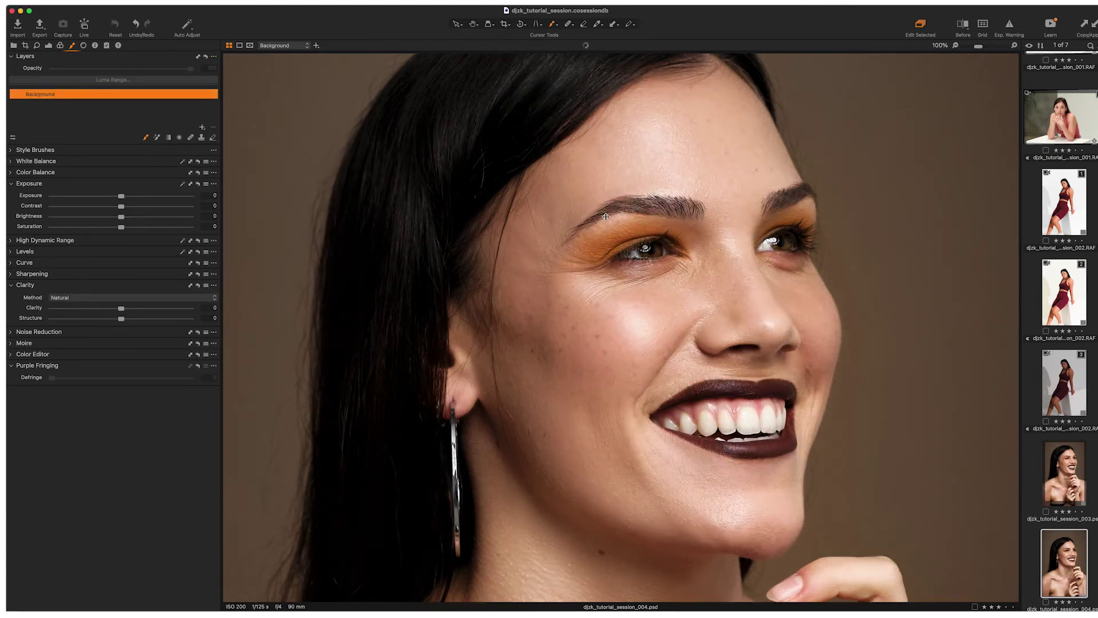
key(super+0)
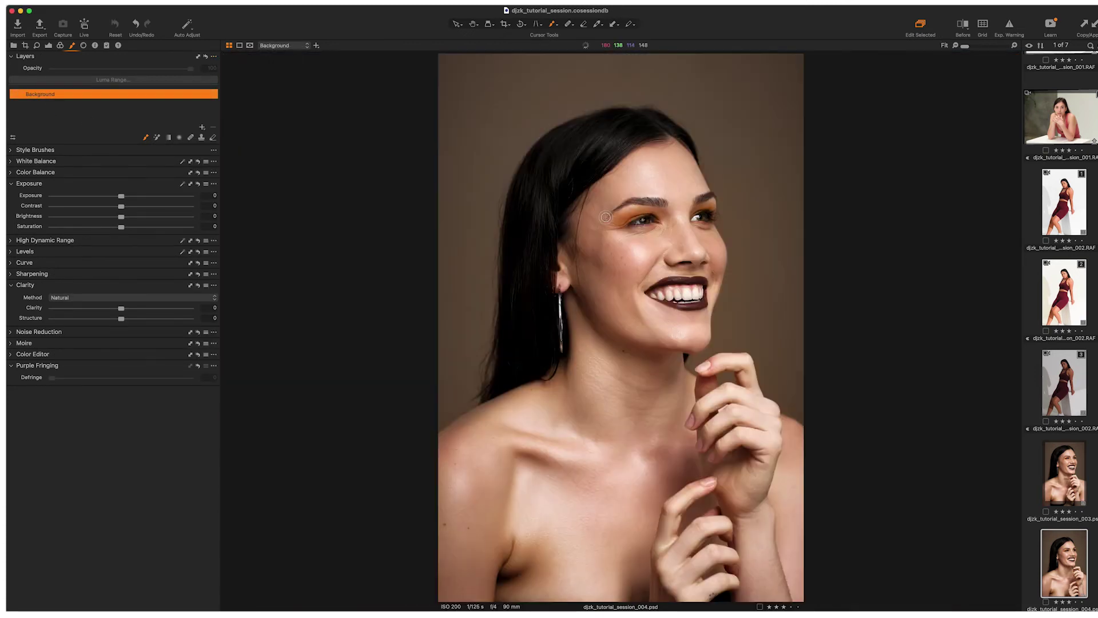
Step: Bring up the djzk_tutorial_session_003.psd portrait from the filmstrip
click(1057, 467)
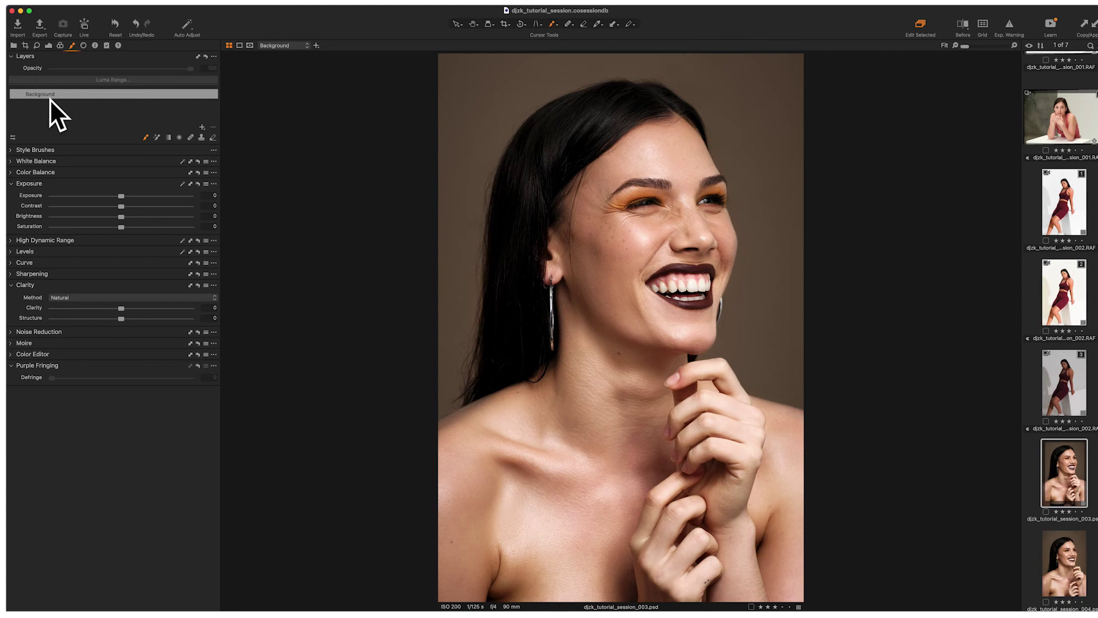
click(1079, 570)
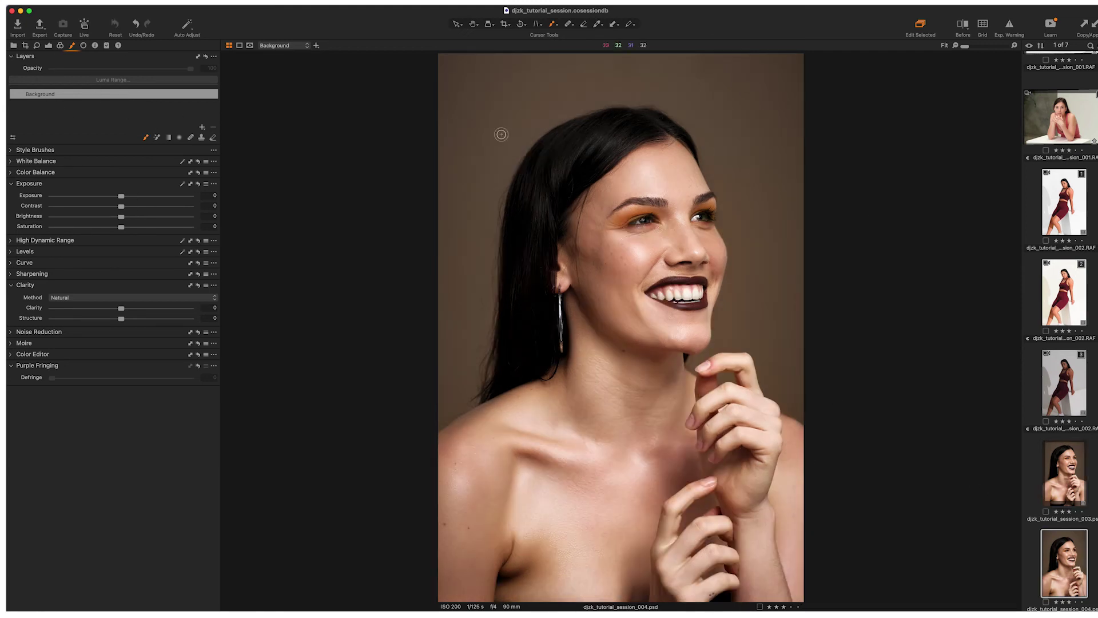
click(1077, 479)
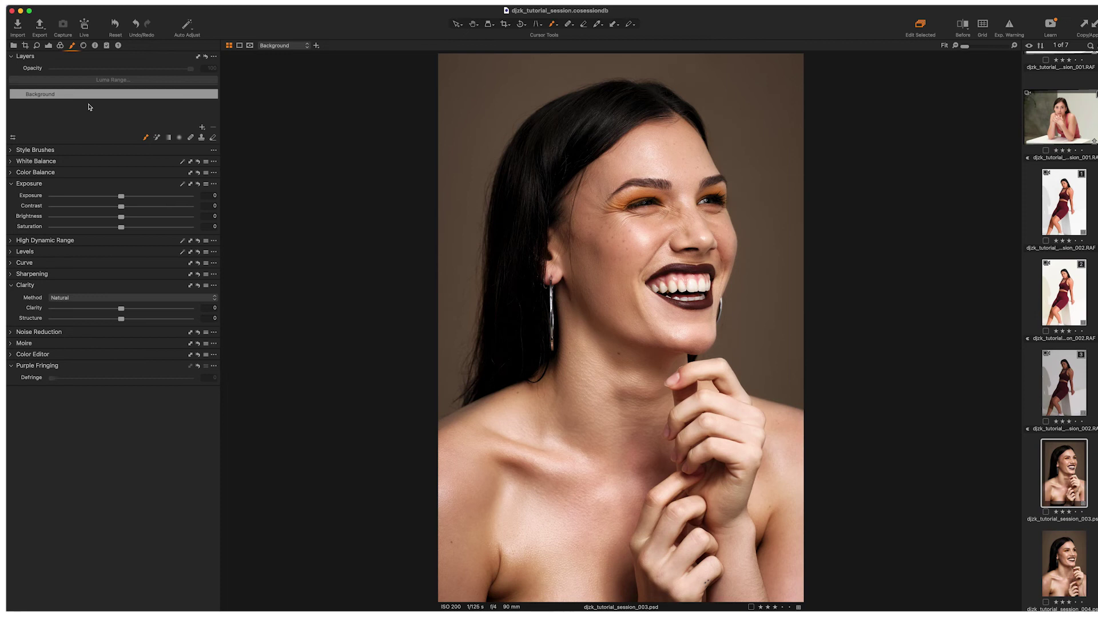
Step: Add a new adjustment layer above Background and rename it Teeth Whitening
click(89, 107)
click(202, 127)
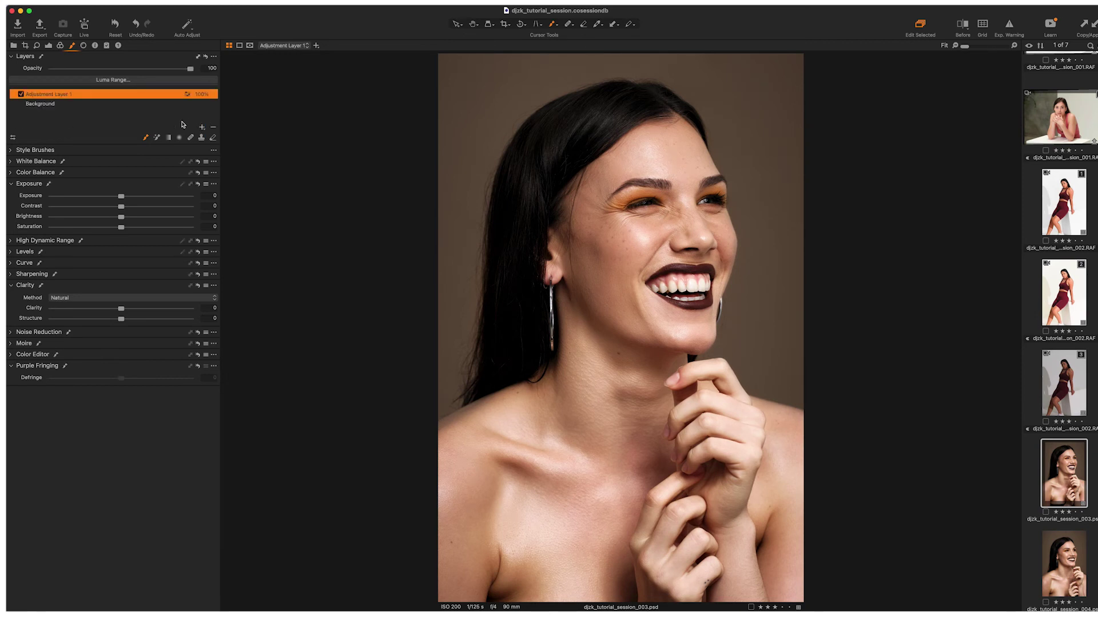
double_click(54, 92)
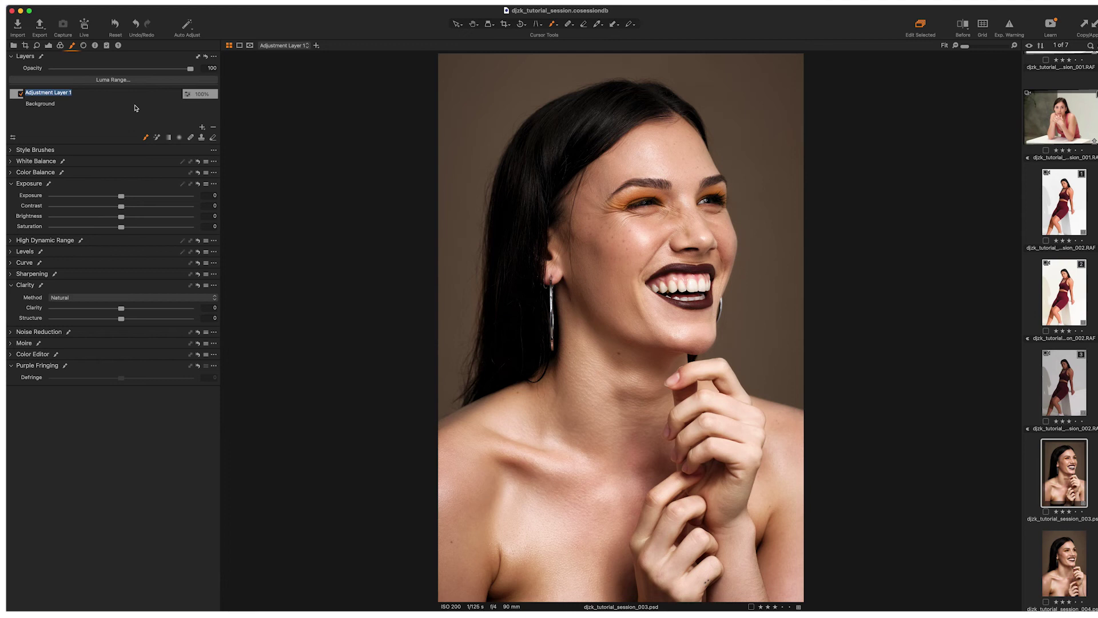
text(Teeth Whitening)
key(Return)
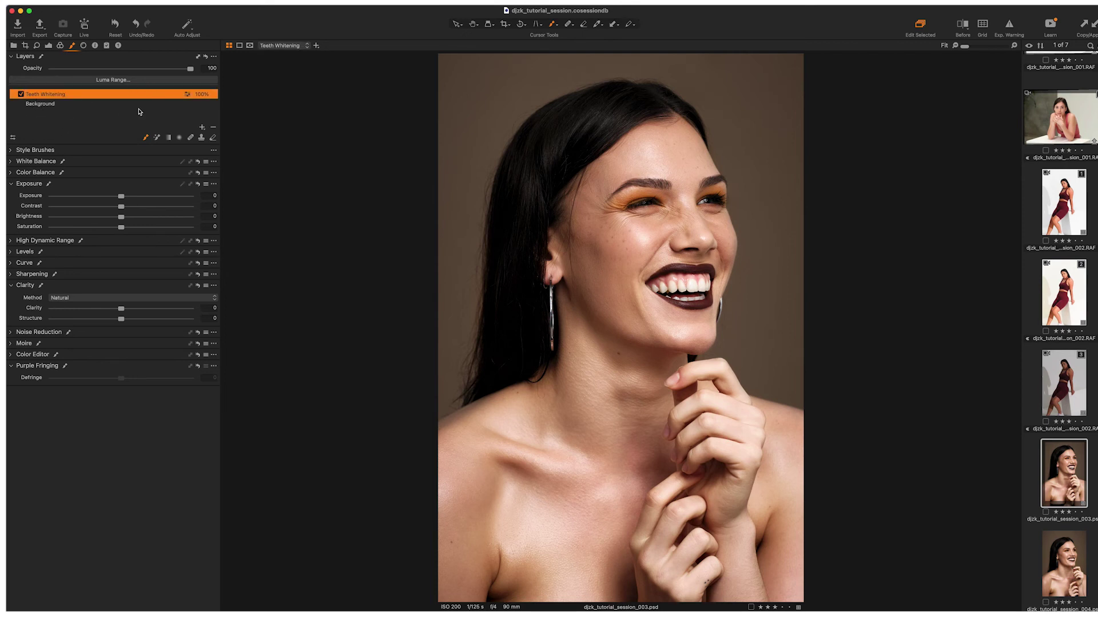
Step: Enlarge the brush and paint a mask over the face and neck
right_click(532, 247)
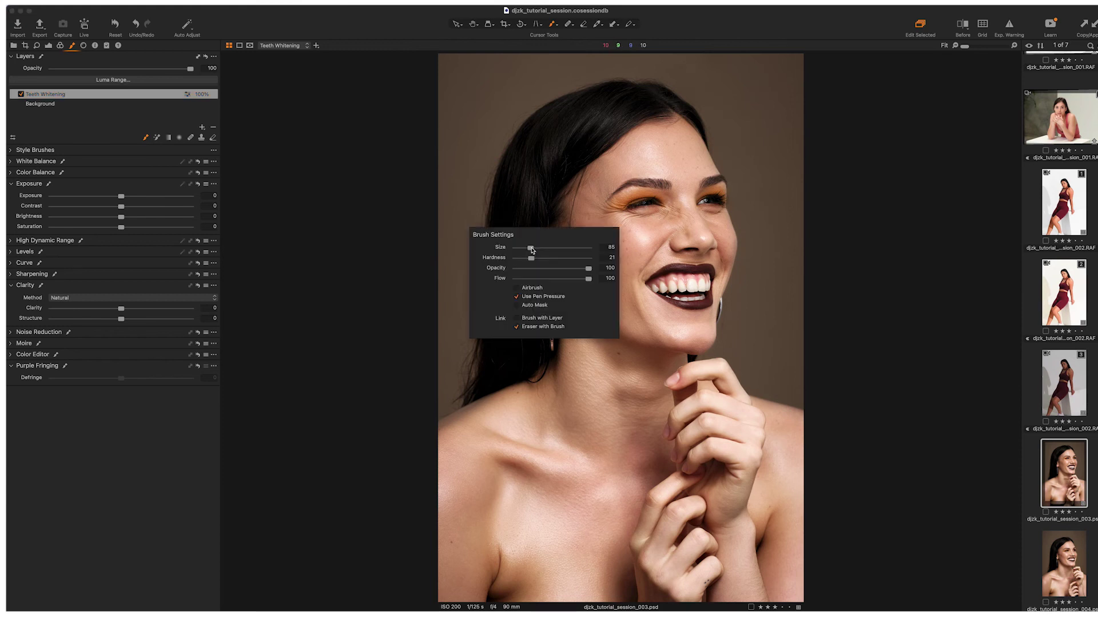
mouse_move(532, 247)
mouse_down()
mouse_move(563, 248)
mouse_move(525, 247)
mouse_up()
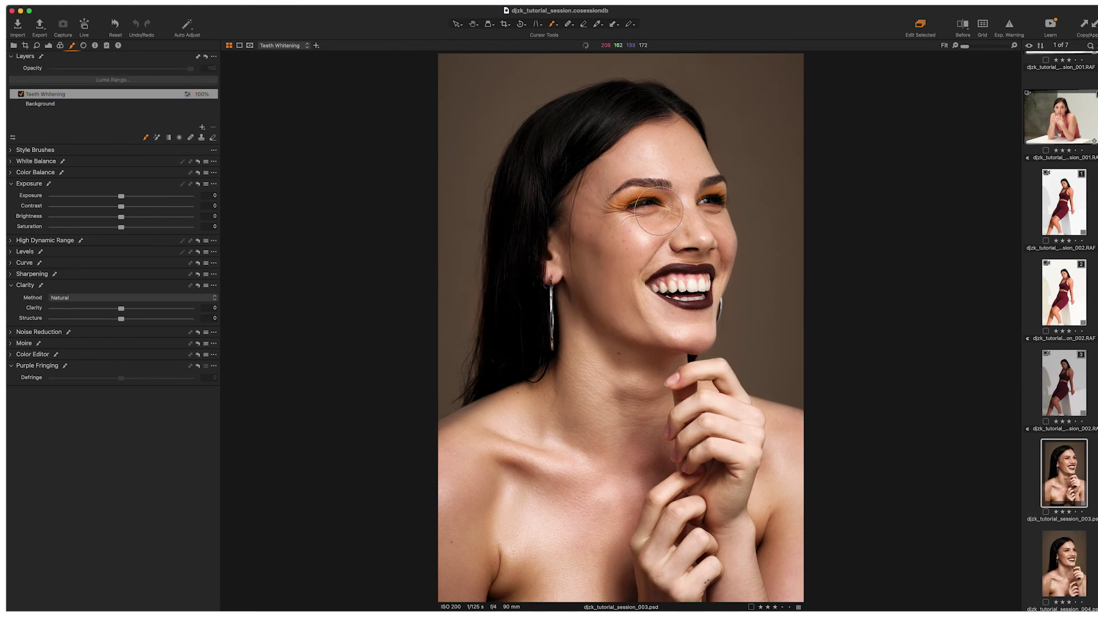
mouse_move(836, 318)
mouse_down()
mouse_move(595, 321)
mouse_move(608, 329)
mouse_move(666, 317)
mouse_move(606, 103)
mouse_move(594, 255)
mouse_move(610, 324)
mouse_move(666, 200)
mouse_up()
right_click(53, 100)
Step: Apply the TOOTHBRUSH custom style's adjustments to the Teeth Whitening layer
click(56, 125)
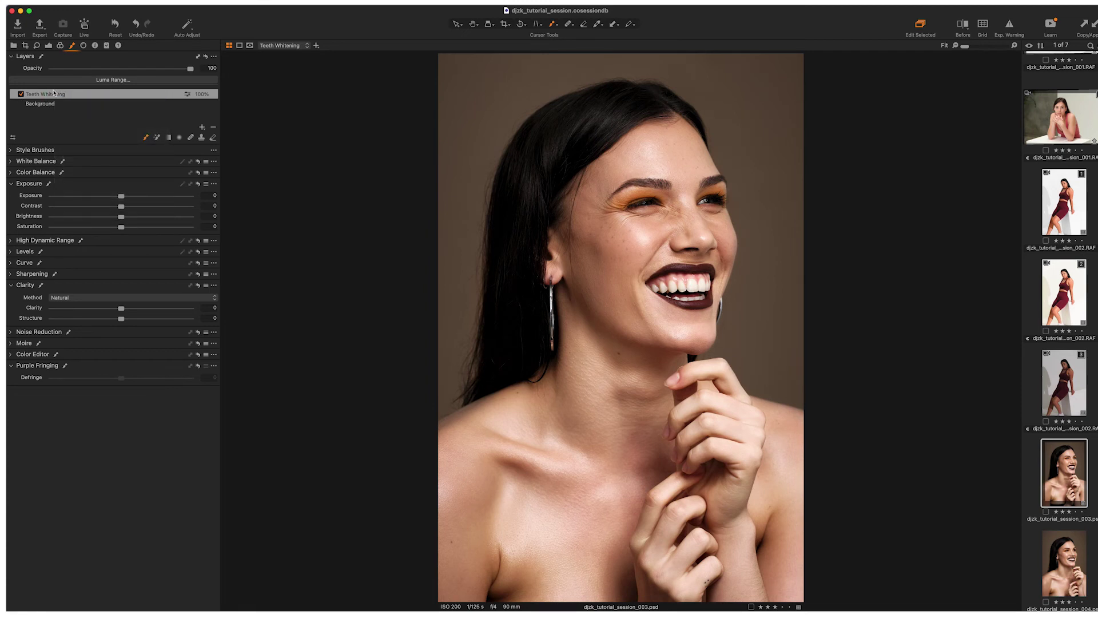
right_click(57, 97)
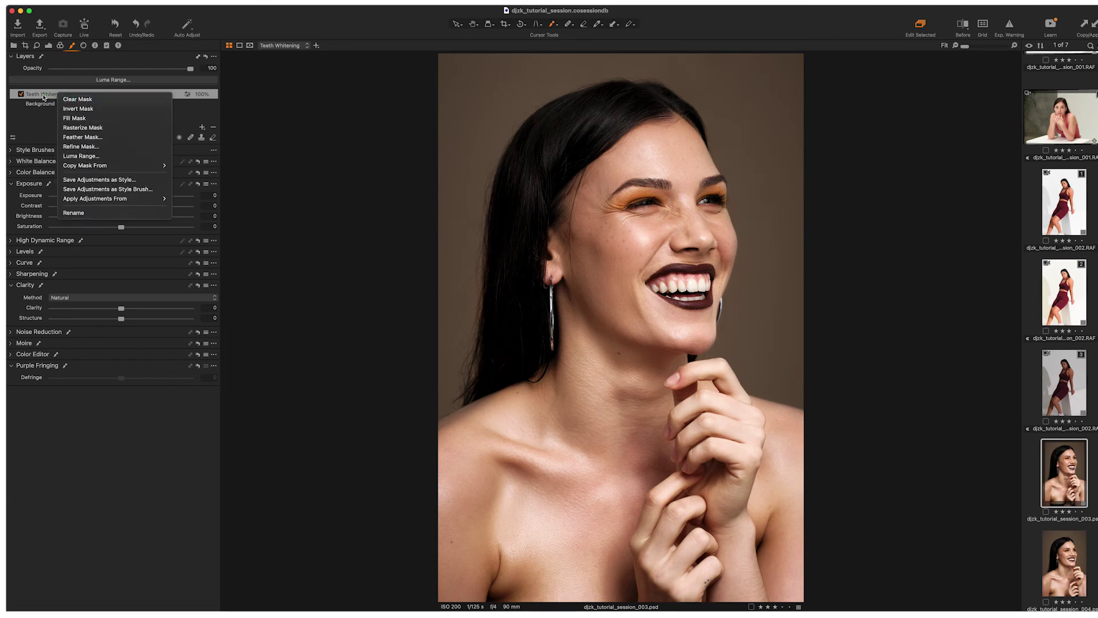
mouse_move(106, 200)
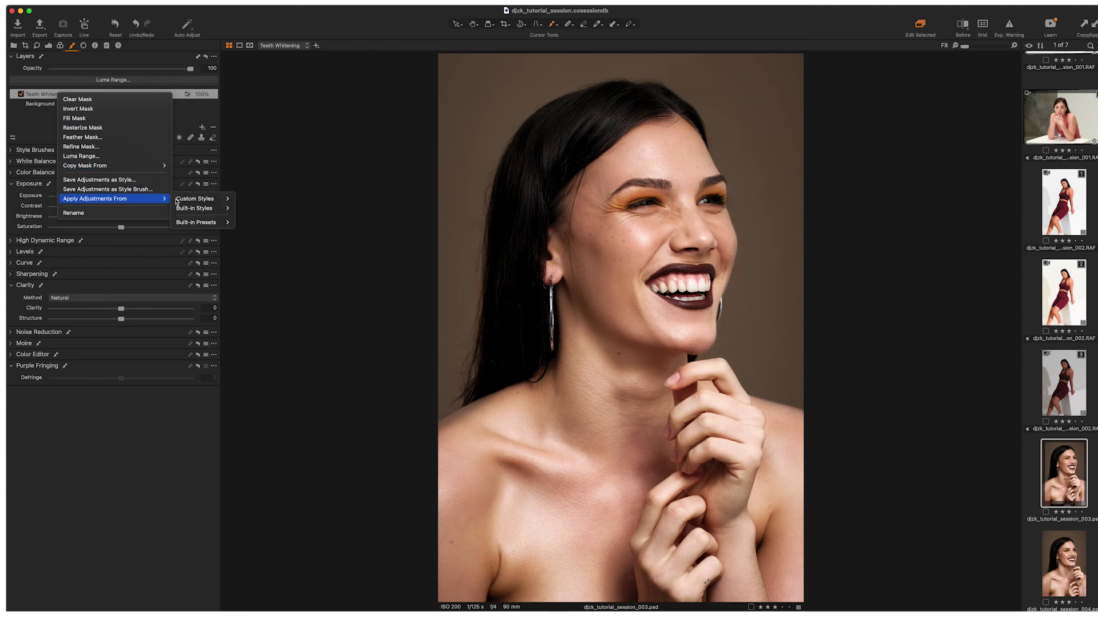
mouse_move(178, 199)
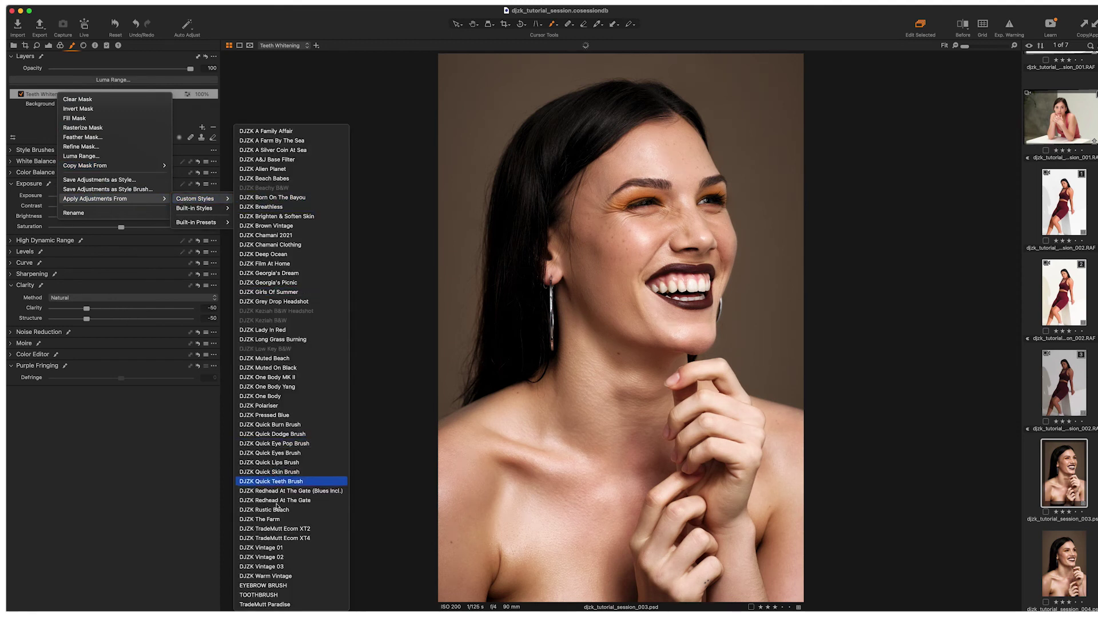
click(267, 596)
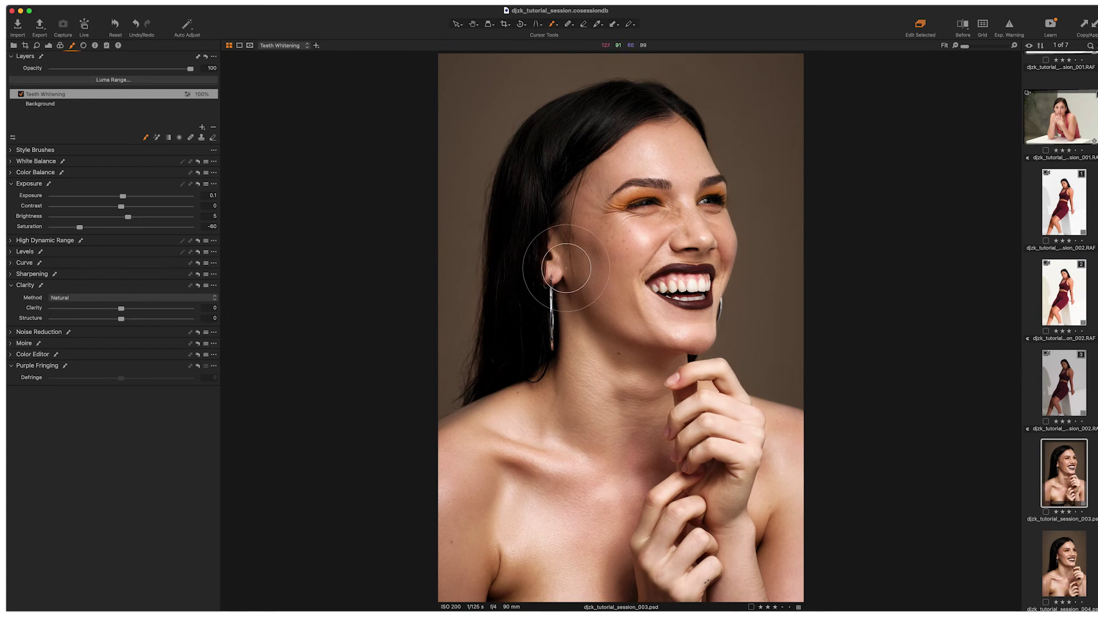
right_click(653, 252)
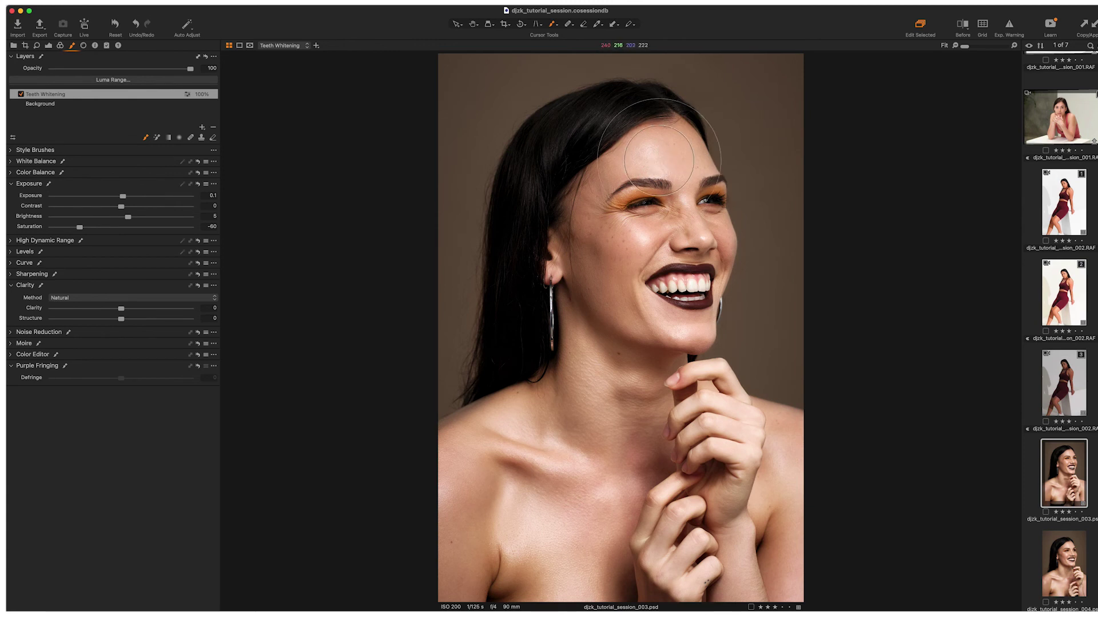
mouse_move(588, 111)
mouse_down()
mouse_move(673, 150)
mouse_move(626, 213)
mouse_move(676, 255)
mouse_move(619, 302)
mouse_move(646, 305)
mouse_move(572, 325)
mouse_move(570, 313)
mouse_move(532, 353)
mouse_move(584, 356)
mouse_up()
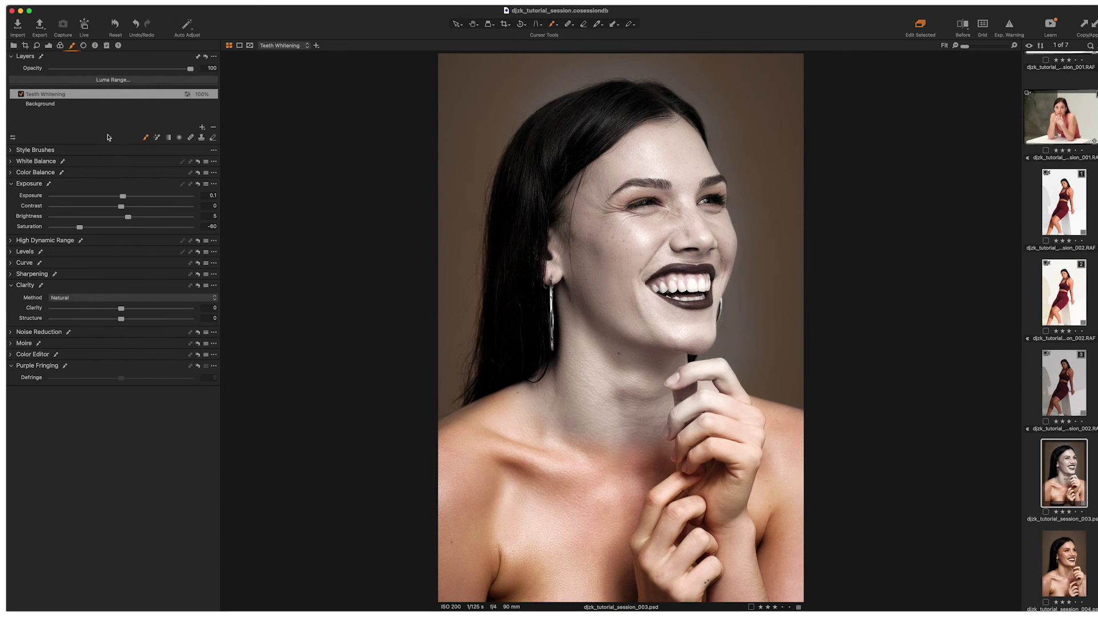
right_click(61, 98)
click(74, 108)
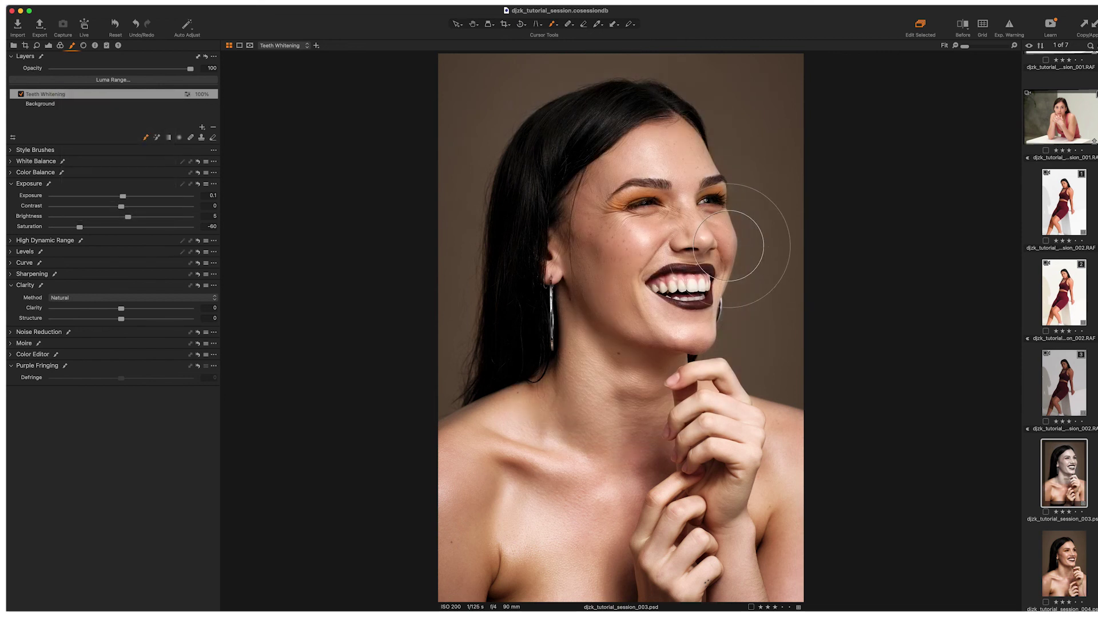
Step: Set the brush to size 55 with higher hardness and paint whitening over the upper front teeth
scroll(728, 246, up, 5)
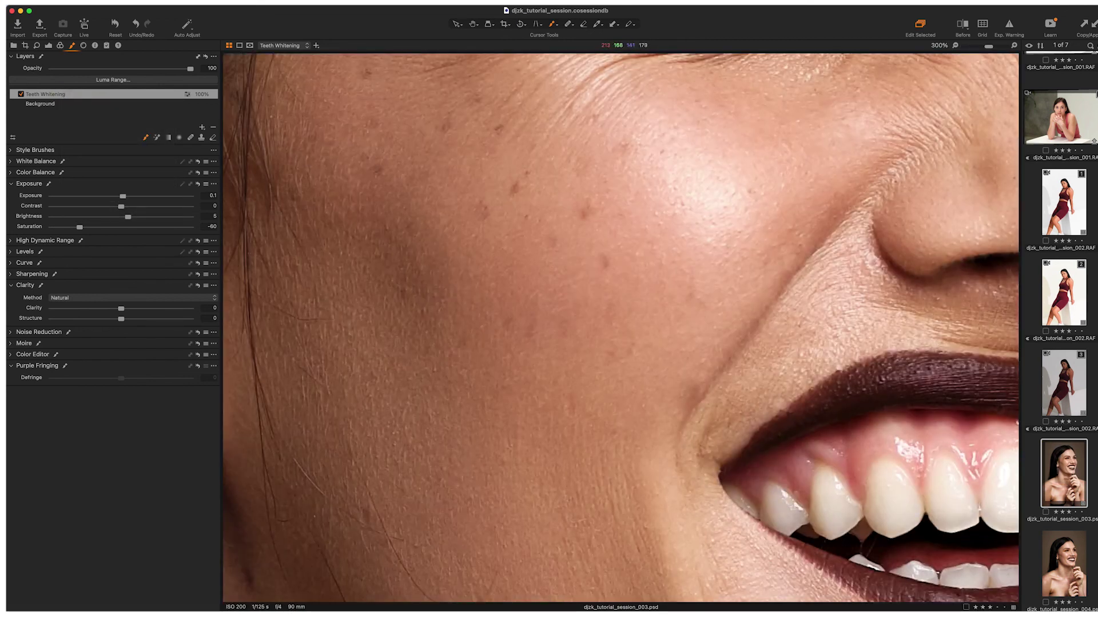
scroll(620, 327, down, 5)
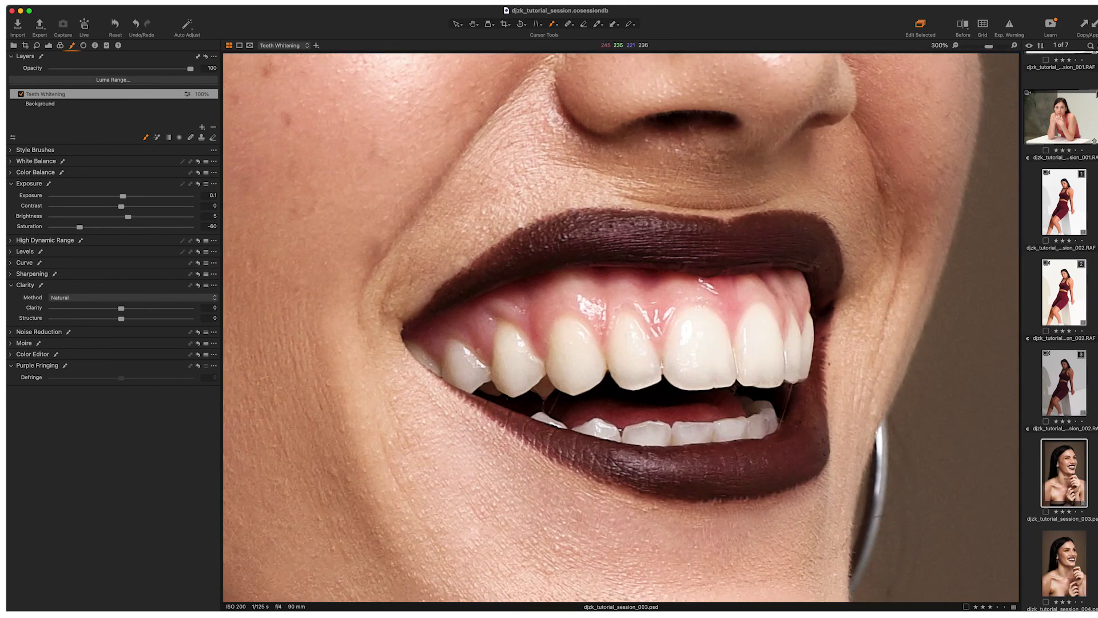
scroll(625, 334, down, 2)
right_click(622, 331)
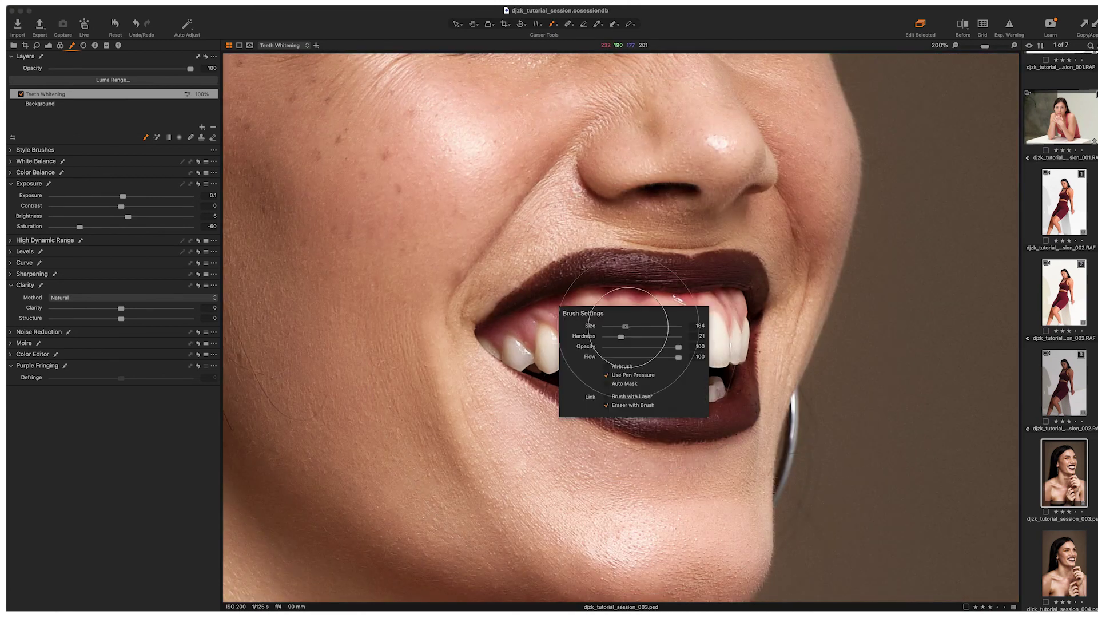
drag(625, 326, 618, 326)
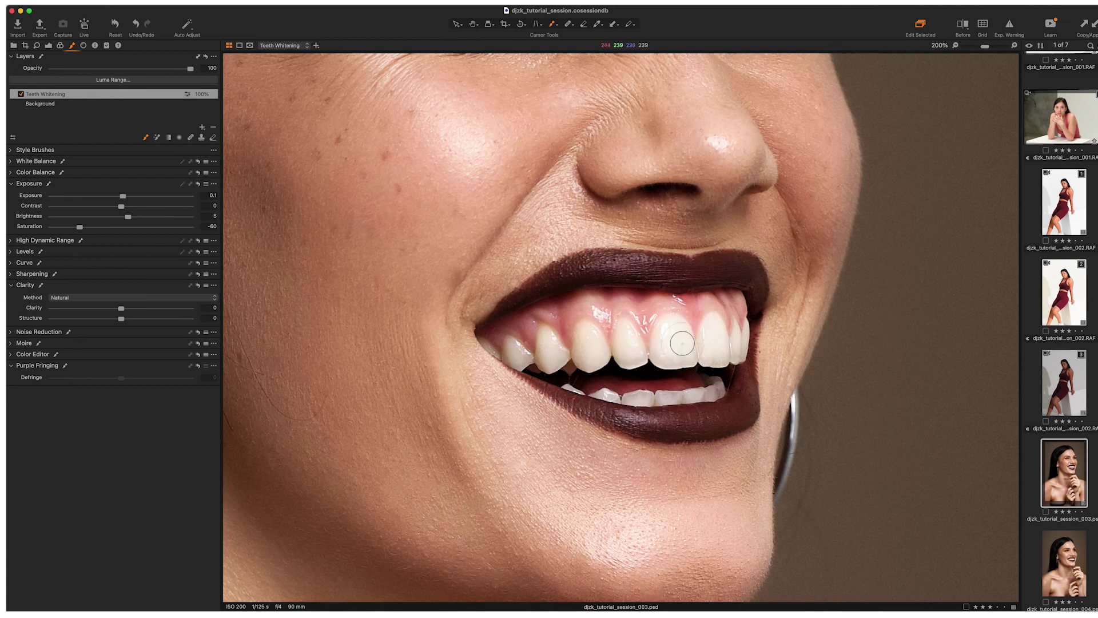
right_click(684, 376)
drag(684, 376, 713, 378)
mouse_move(665, 331)
mouse_down()
mouse_move(669, 361)
mouse_move(683, 359)
mouse_move(677, 324)
mouse_move(670, 335)
mouse_move(627, 331)
mouse_move(625, 359)
mouse_move(640, 355)
mouse_move(626, 329)
mouse_move(587, 336)
mouse_move(589, 360)
mouse_move(599, 353)
mouse_move(588, 330)
mouse_move(582, 356)
mouse_move(709, 335)
mouse_move(712, 321)
mouse_move(708, 356)
mouse_move(727, 348)
mouse_up()
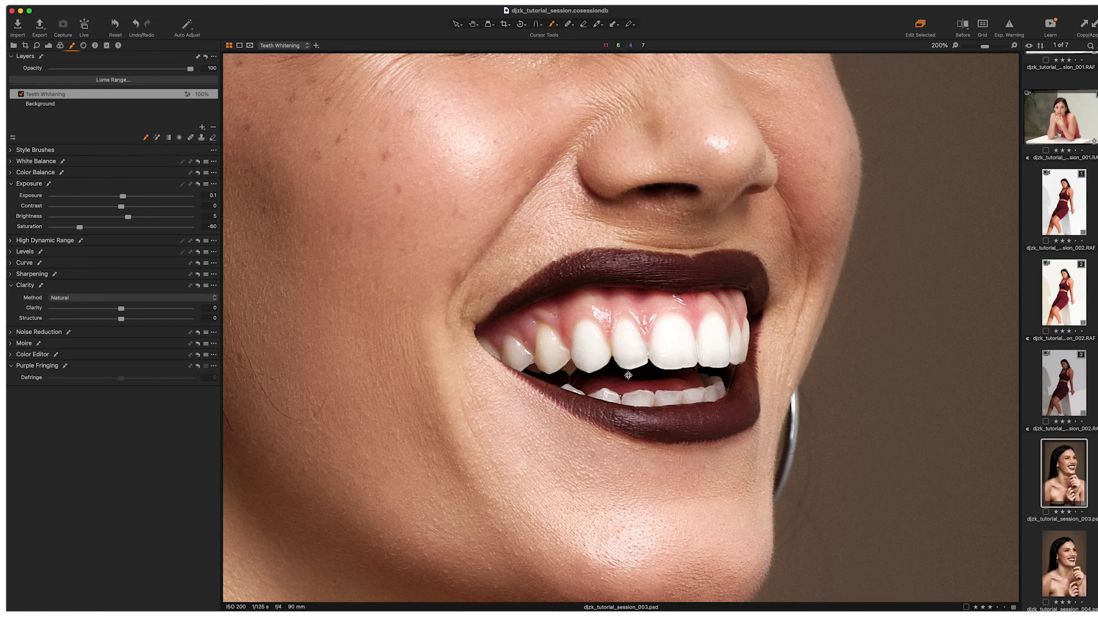
key(super+minus)
key(super+minus)
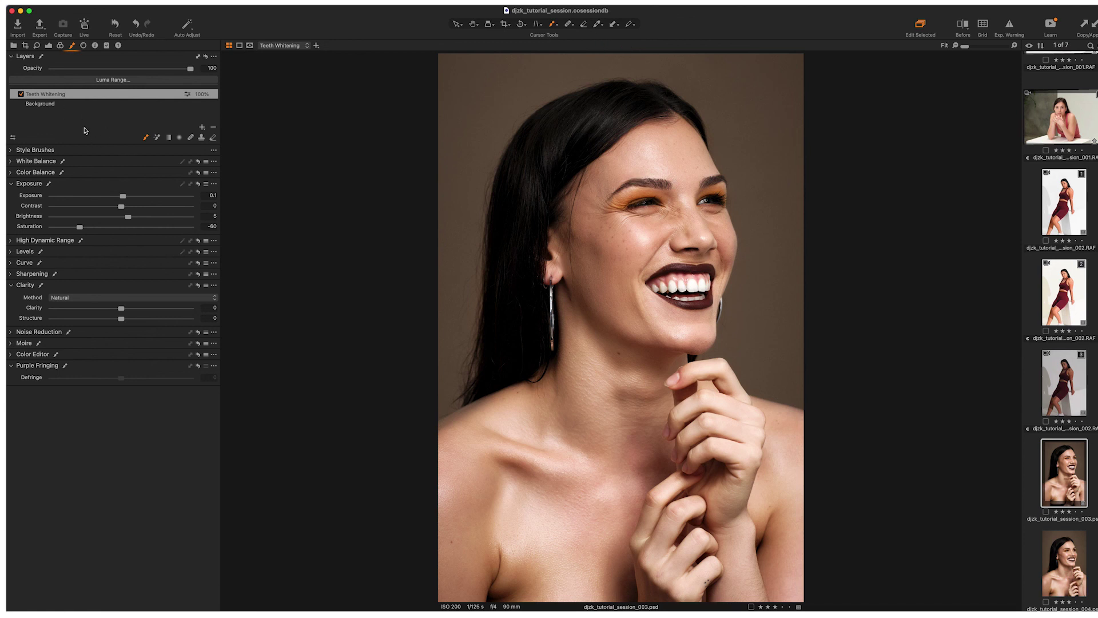
Step: Add a New Empty Adjustment Layer above Teeth Whitening, trying Exposure then resetting it to 0
right_click(91, 127)
click(52, 122)
click(201, 128)
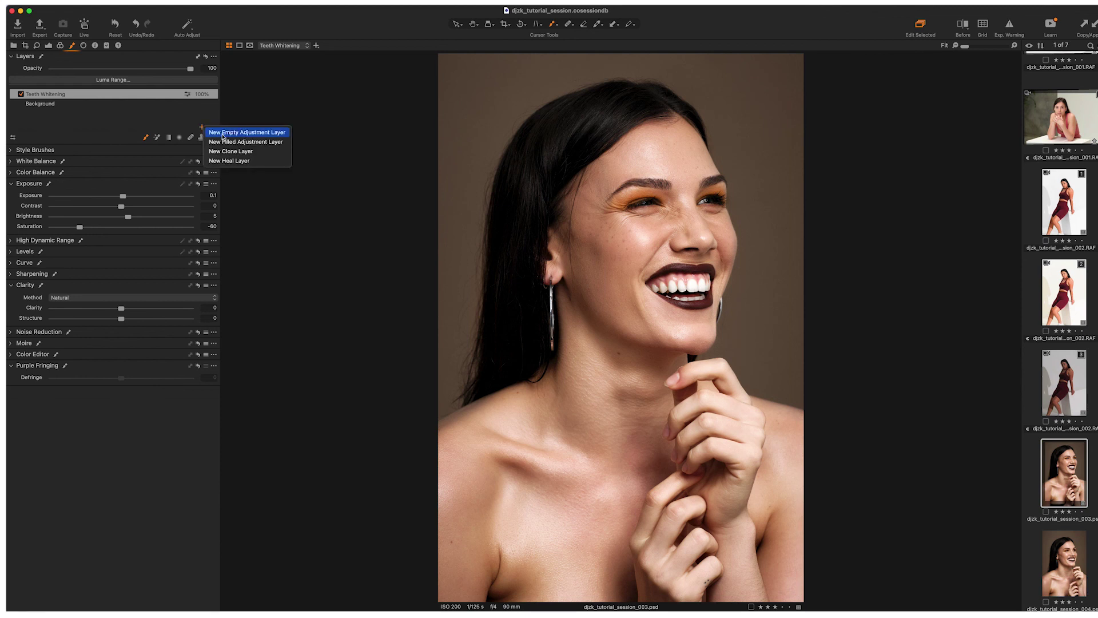
click(226, 133)
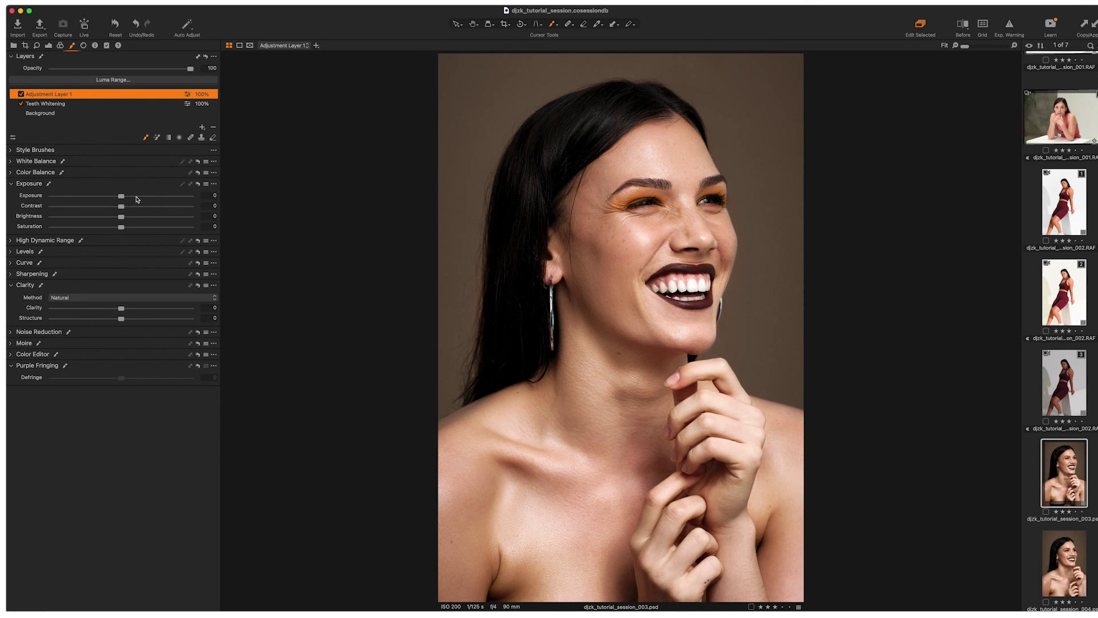
click(136, 197)
click(198, 185)
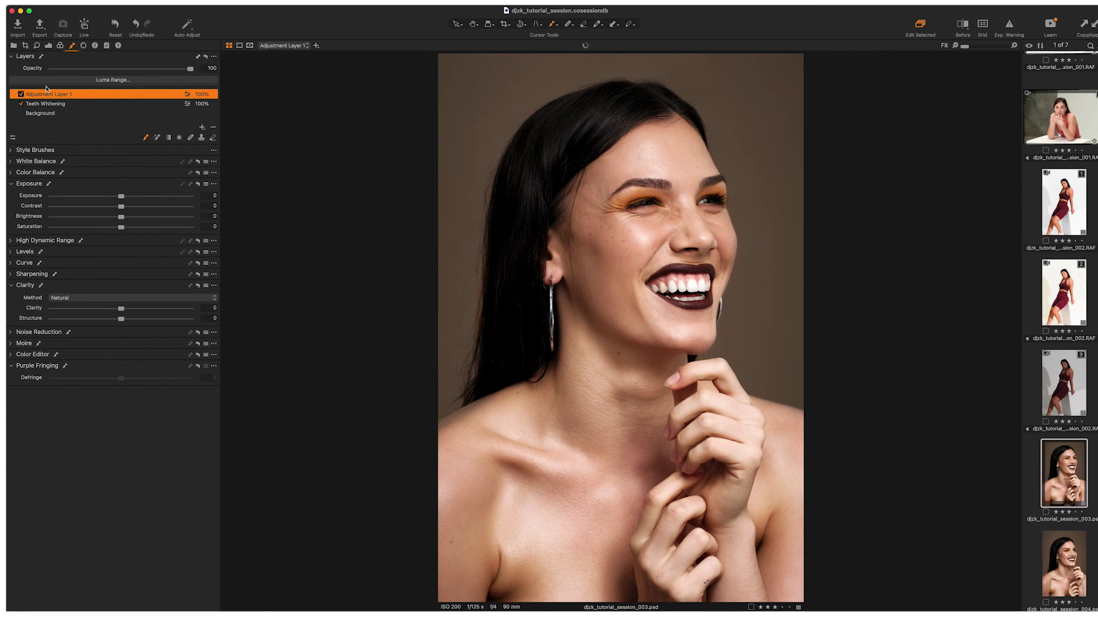